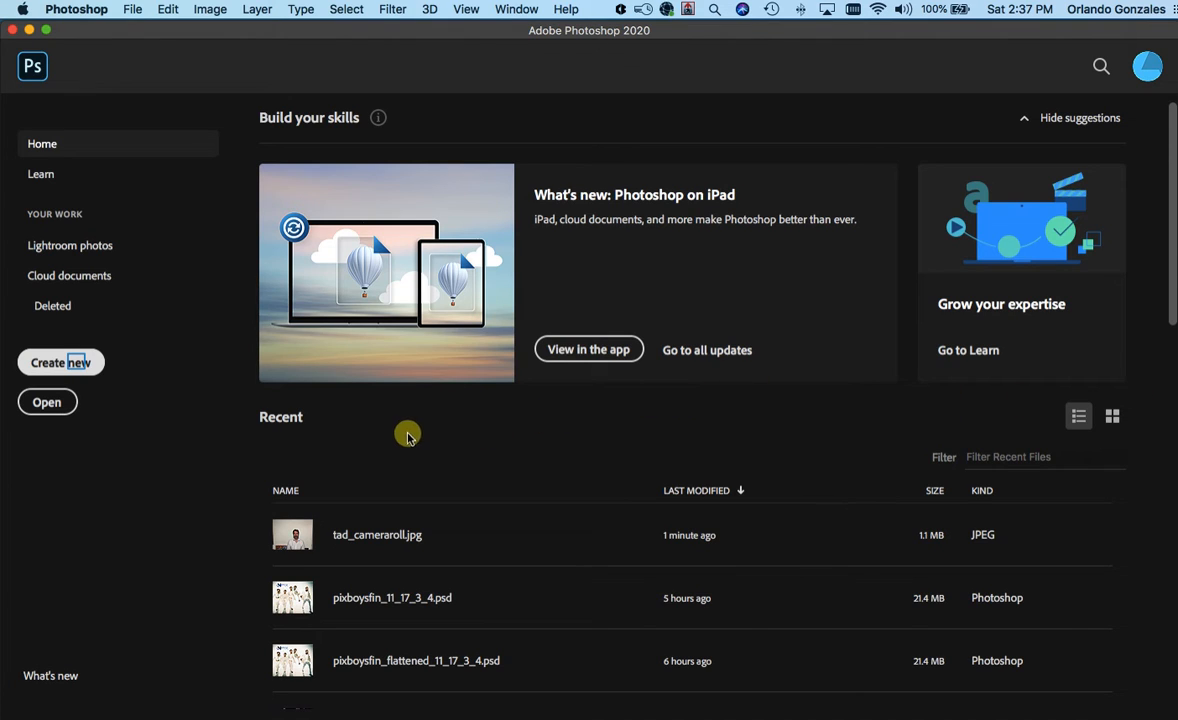
Create a new 10 x 8 in document at 300 ppi and place bandphoto.jpg in it
{"action": "left_click", "coordinate": [76, 364]}
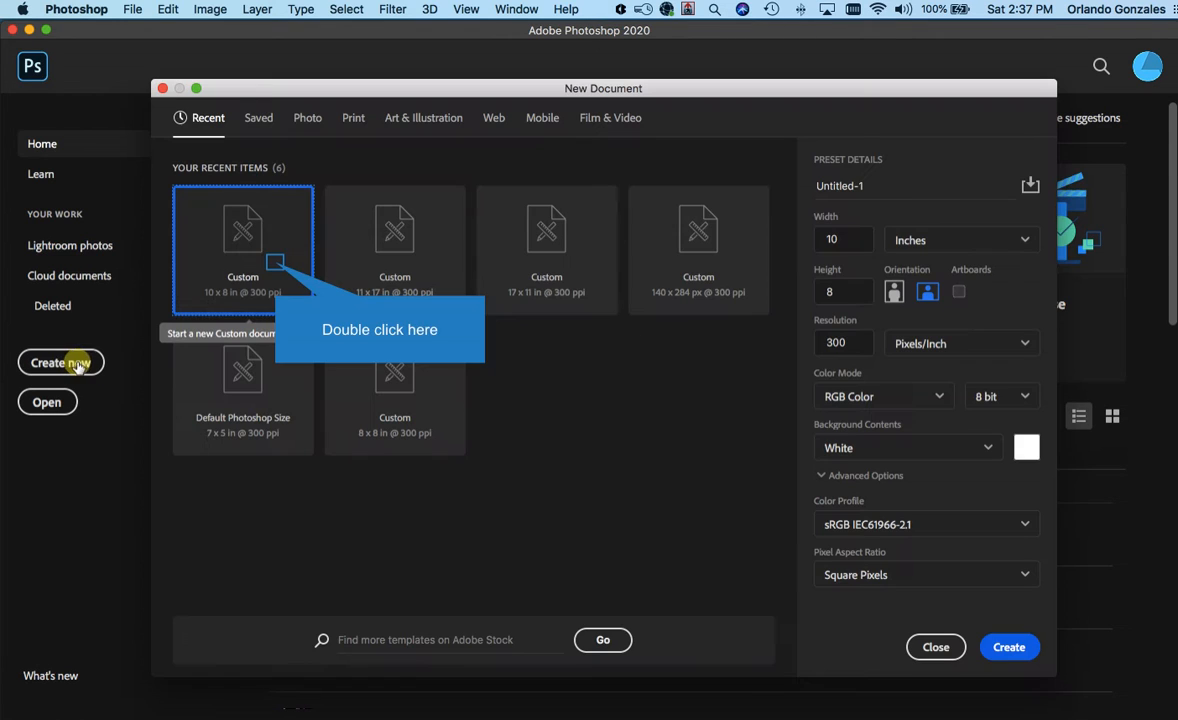
{"action": "double_click", "coordinate": [275, 263]}
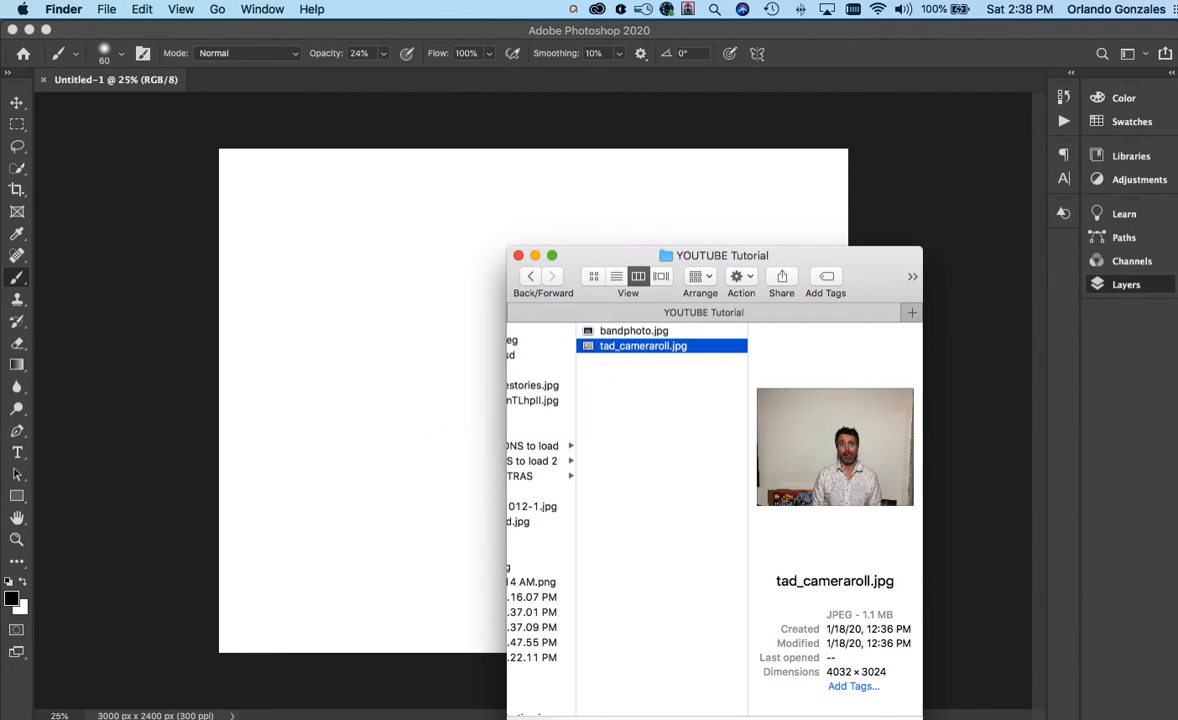
{"action": "left_click_drag", "start_coordinate": [620, 330], "coordinate": [376, 371]}
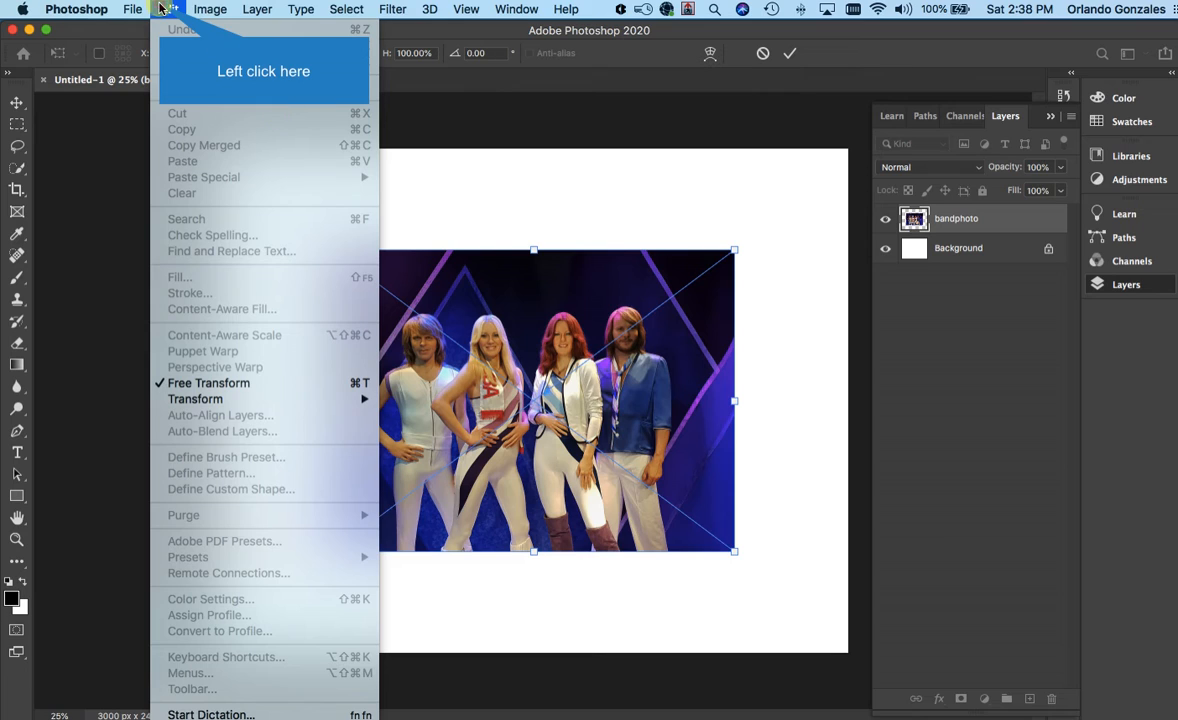
Stretch the placed band photo from two opposite corners so it covers the whole white canvas
{"action": "left_click", "coordinate": [160, 8]}
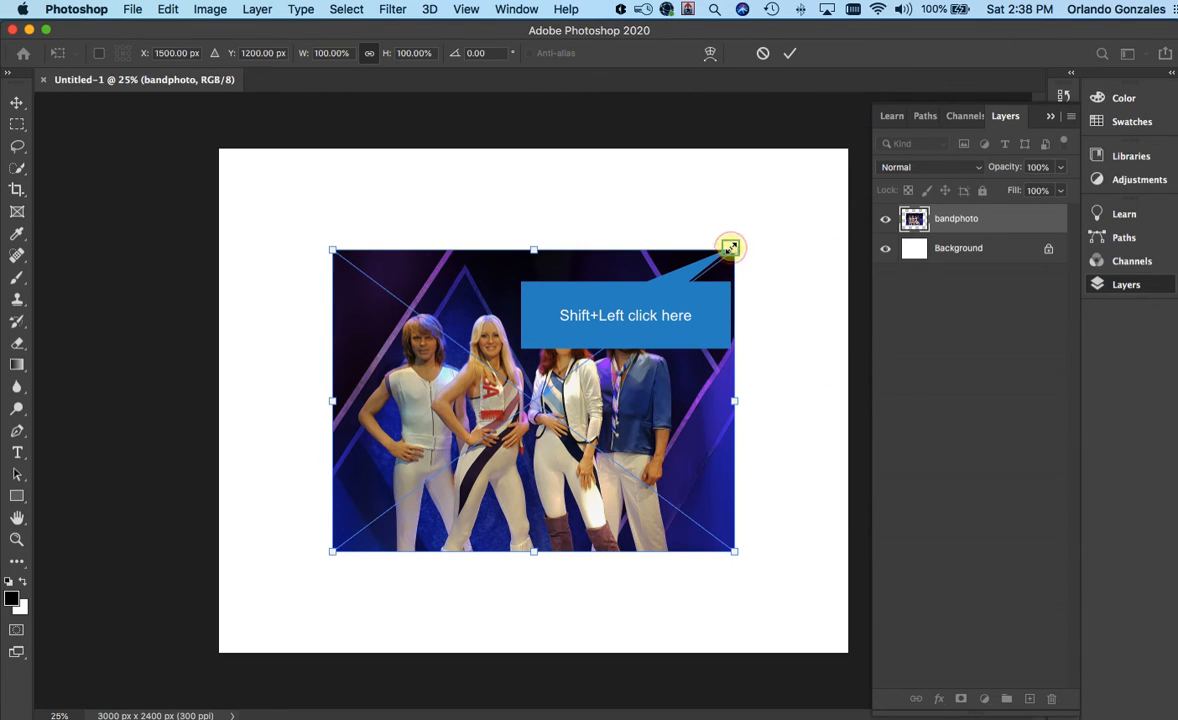
{"action": "left_click_drag", "start_coordinate": [731, 248], "coordinate": [902, 128]}
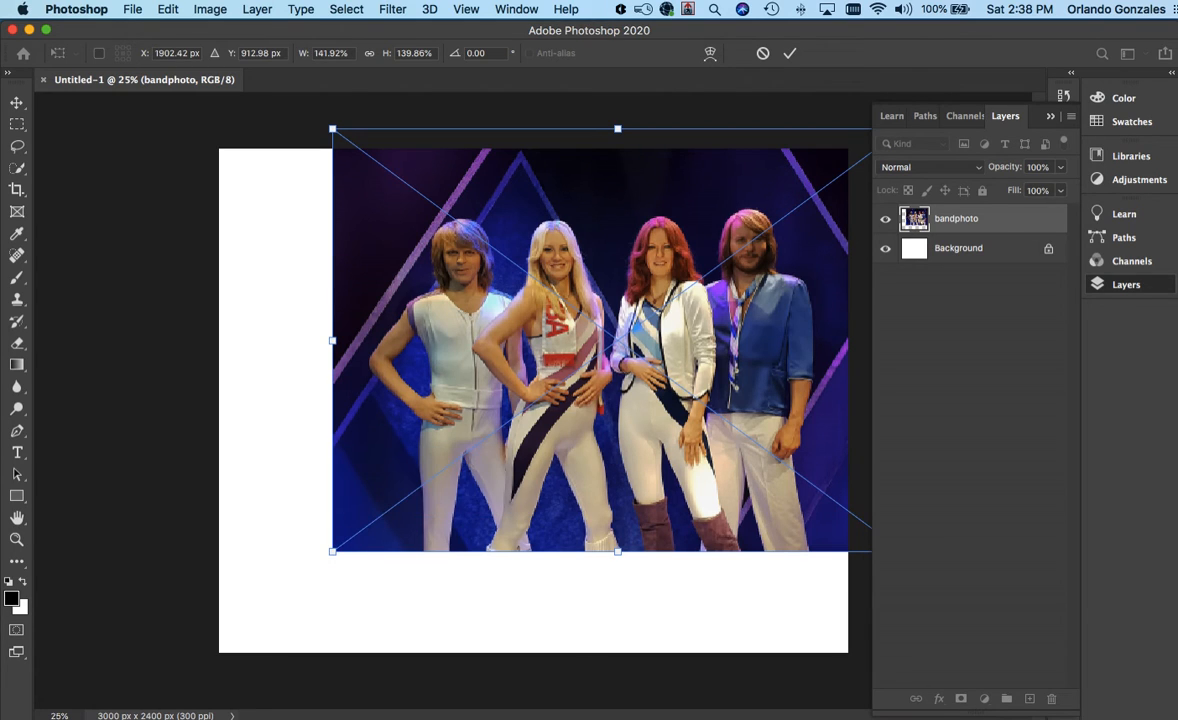
{"action": "left_click_drag", "start_coordinate": [332, 551], "coordinate": [205, 645]}
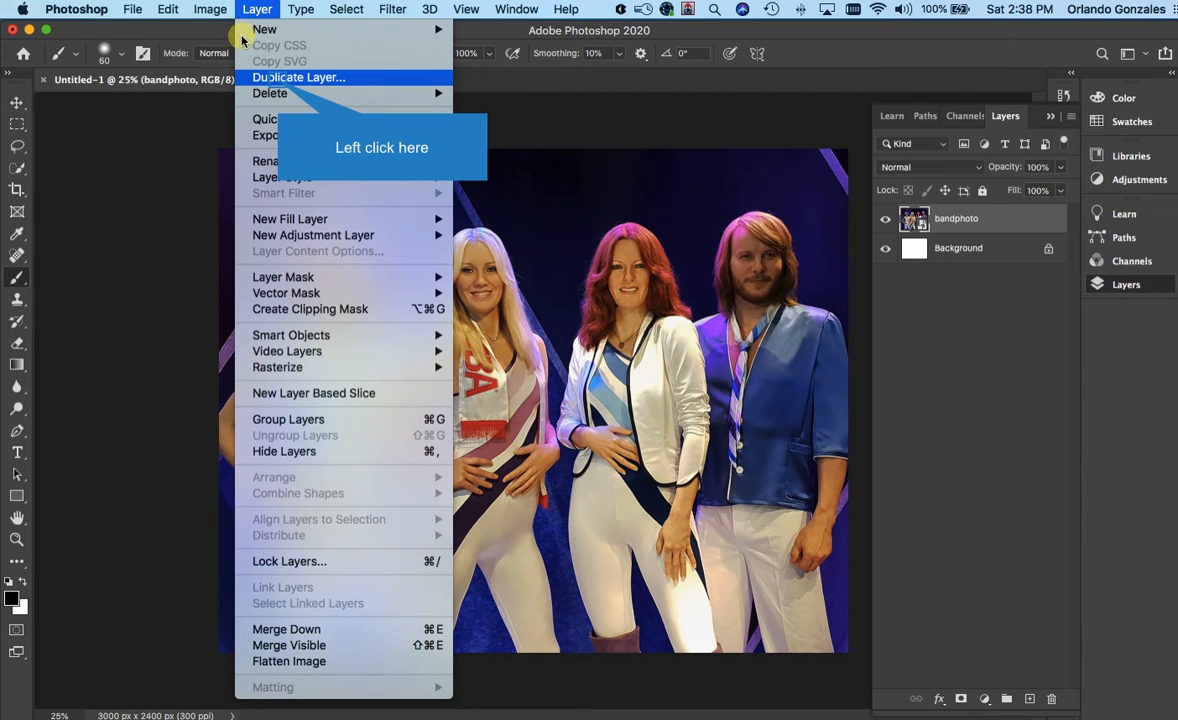
Duplicate the bandphoto layer within the same document, keeping the suggested layer name
{"action": "left_click", "coordinate": [278, 83]}
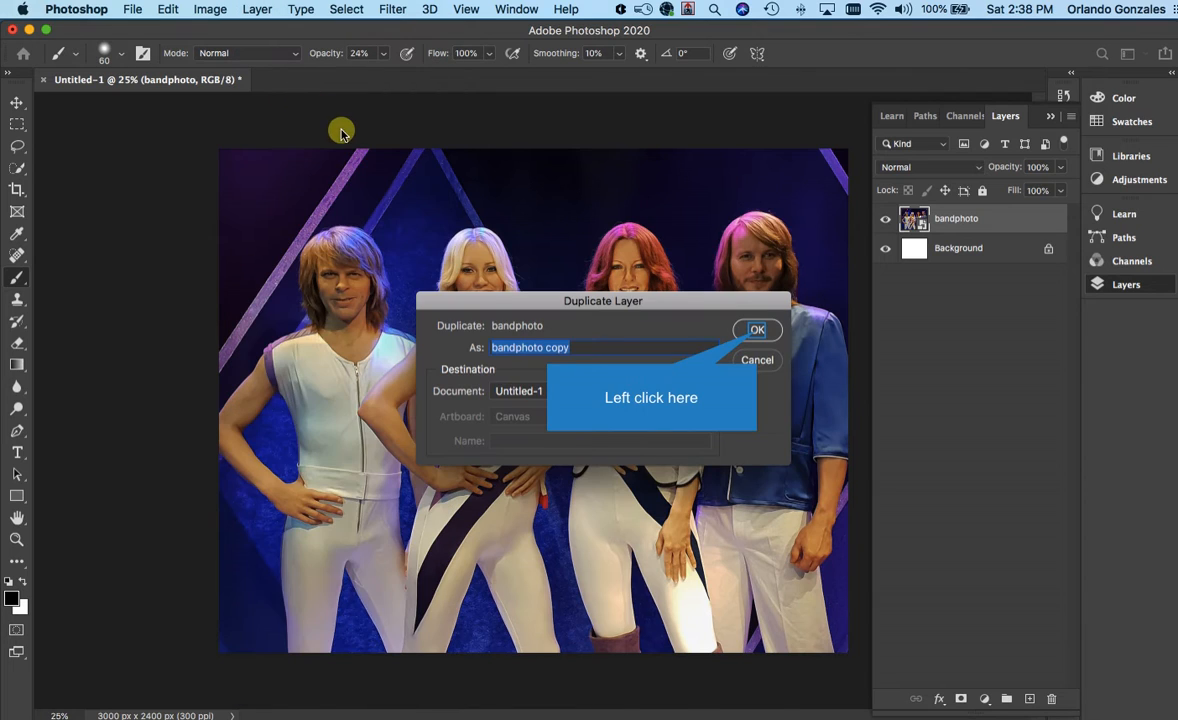
{"action": "left_click", "coordinate": [757, 331]}
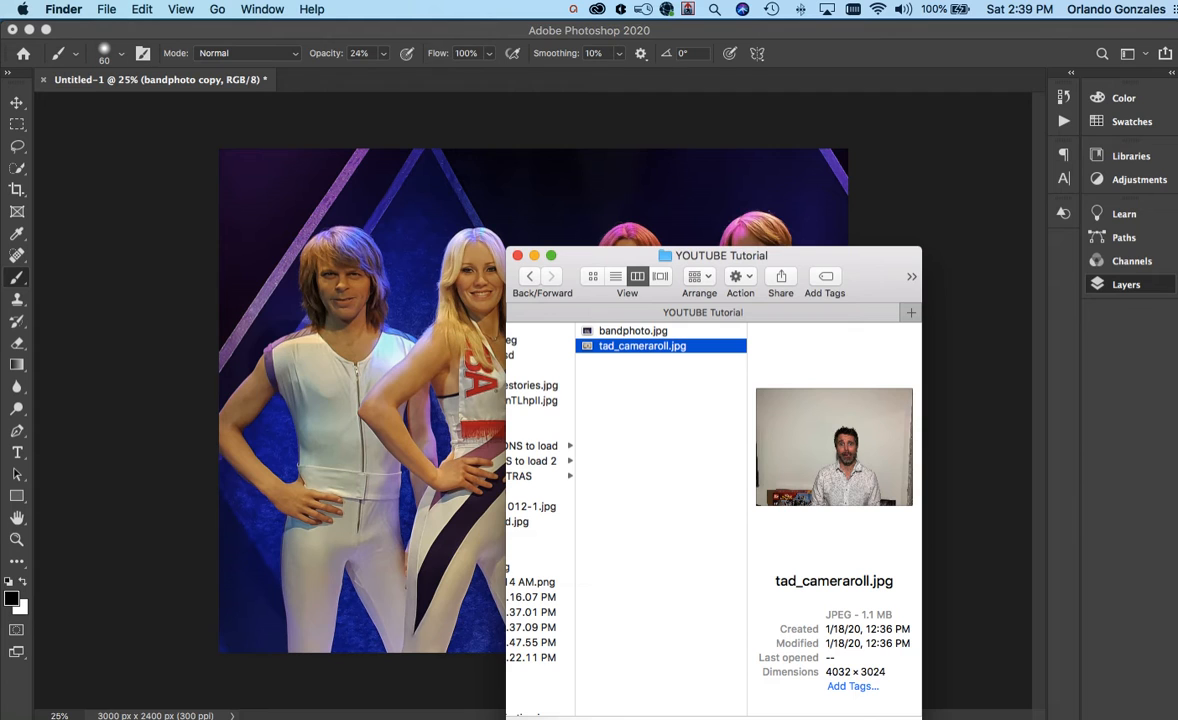
Open tad_cameraroll.jpg as a separate document and activate the Quick Selection tool
{"action": "mouse_move", "coordinate": [588, 345]}
{"action": "left_mouse_down"}
{"action": "mouse_move", "coordinate": [412, 292]}
{"action": "mouse_move", "coordinate": [372, 300]}
{"action": "mouse_move", "coordinate": [365, 157]}
{"action": "mouse_move", "coordinate": [331, 84]}
{"action": "left_mouse_up"}
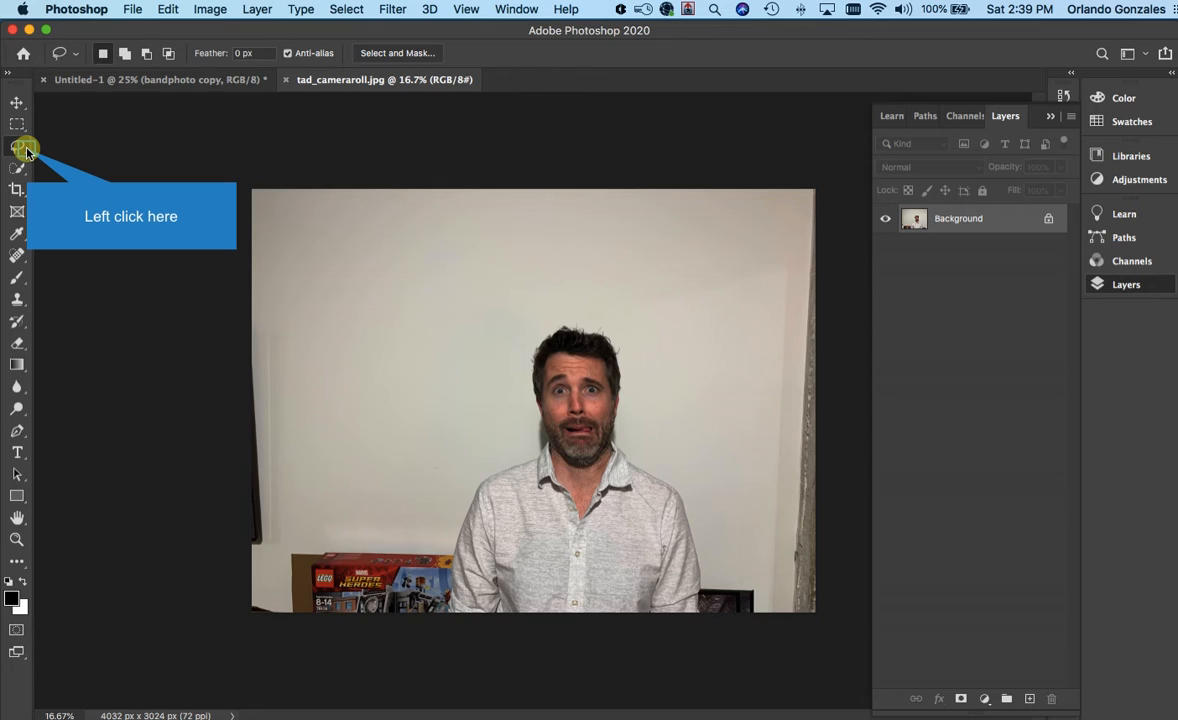
{"action": "left_click", "coordinate": [23, 149]}
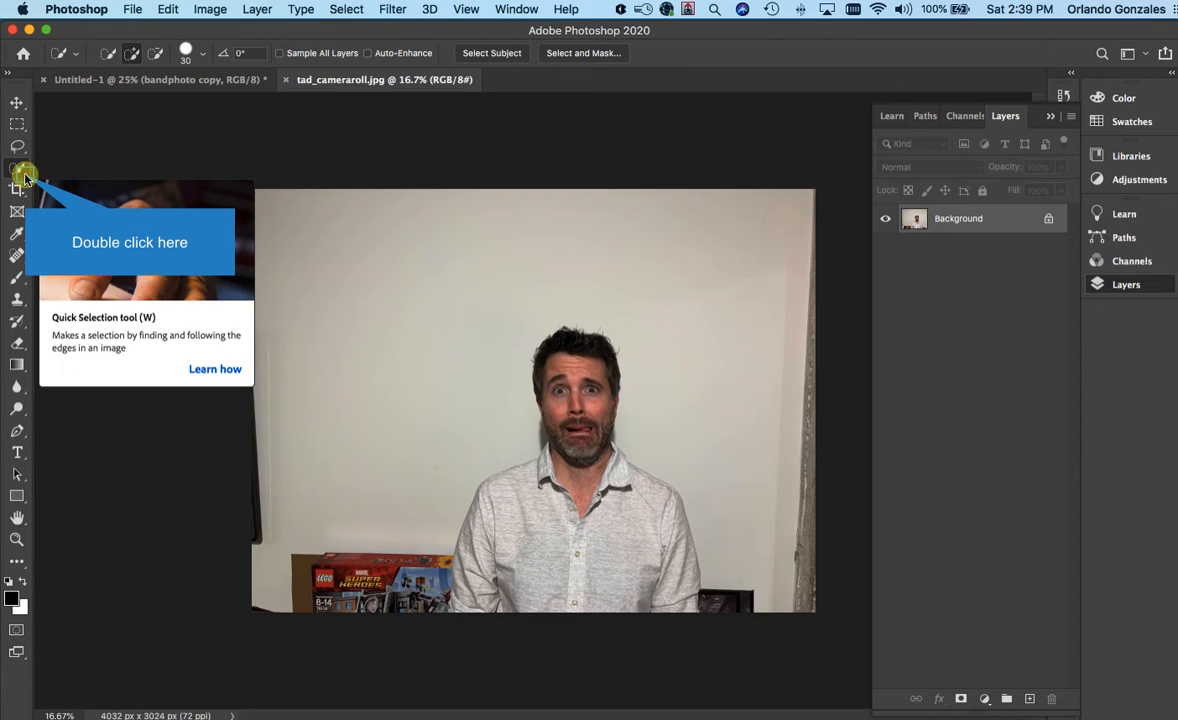
{"action": "double_click", "coordinate": [25, 176]}
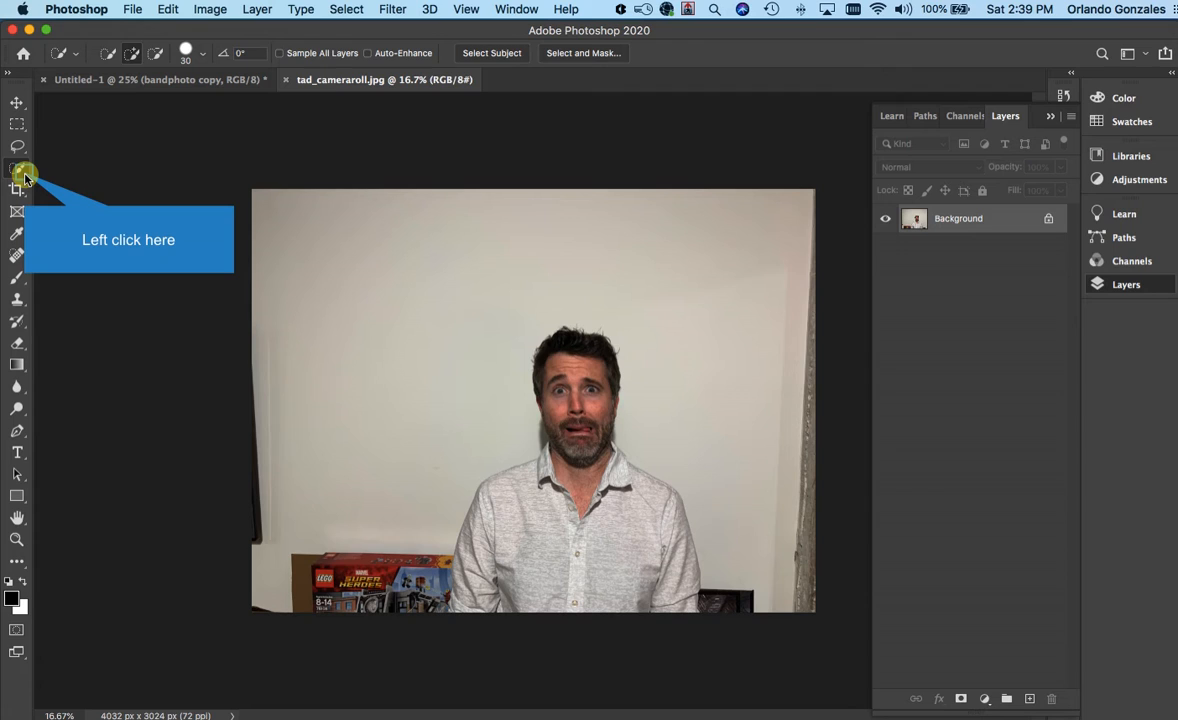
{"action": "left_click", "coordinate": [23, 174]}
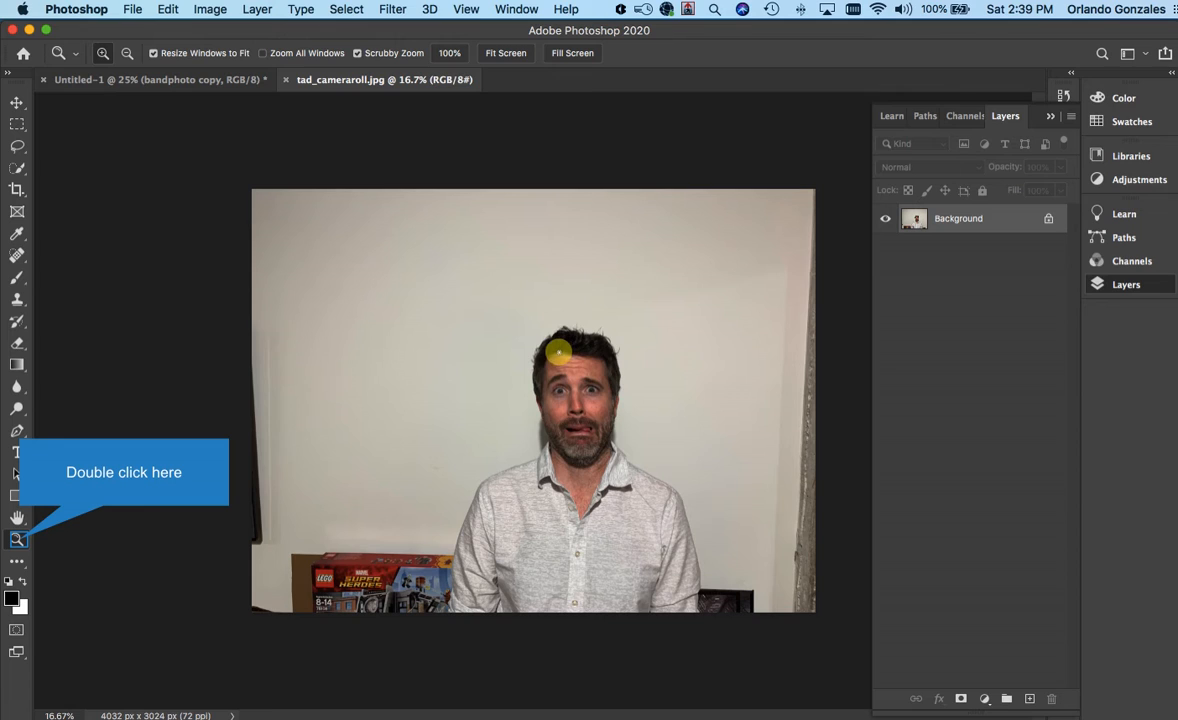
Select the man's head, neck and open collar area in tad_cameraroll.jpg with the Quick Selection tool
{"action": "left_click", "coordinate": [18, 540]}
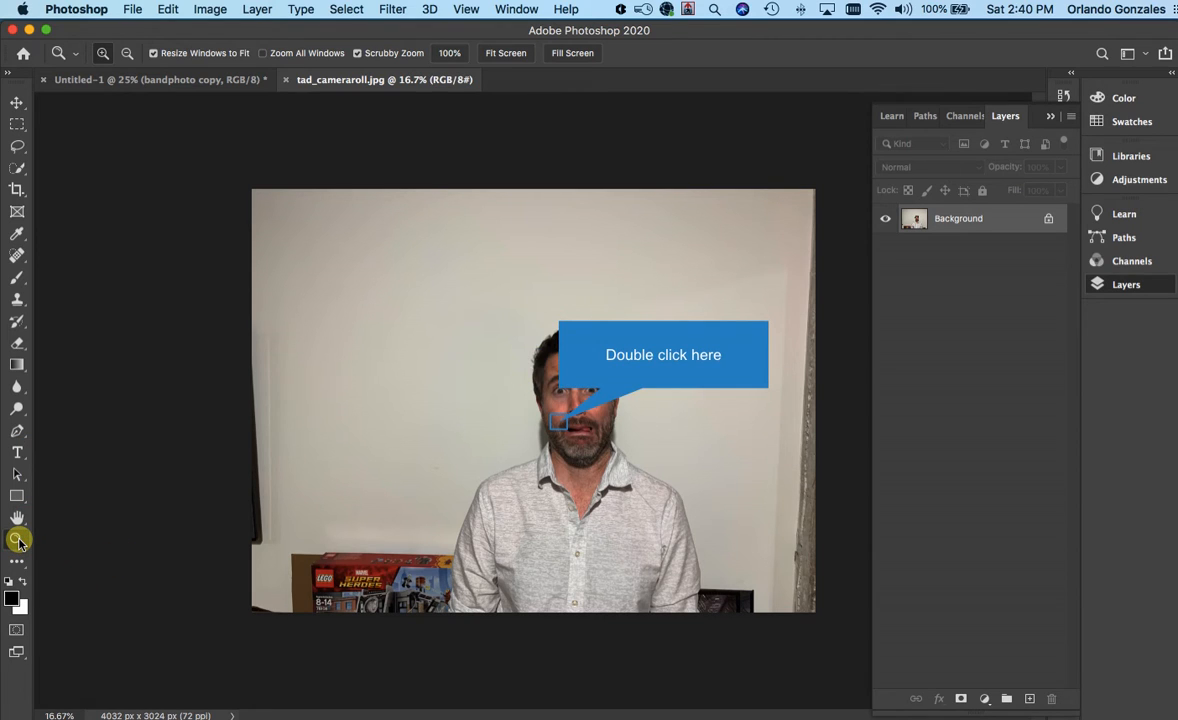
{"action": "left_click", "coordinate": [559, 422]}
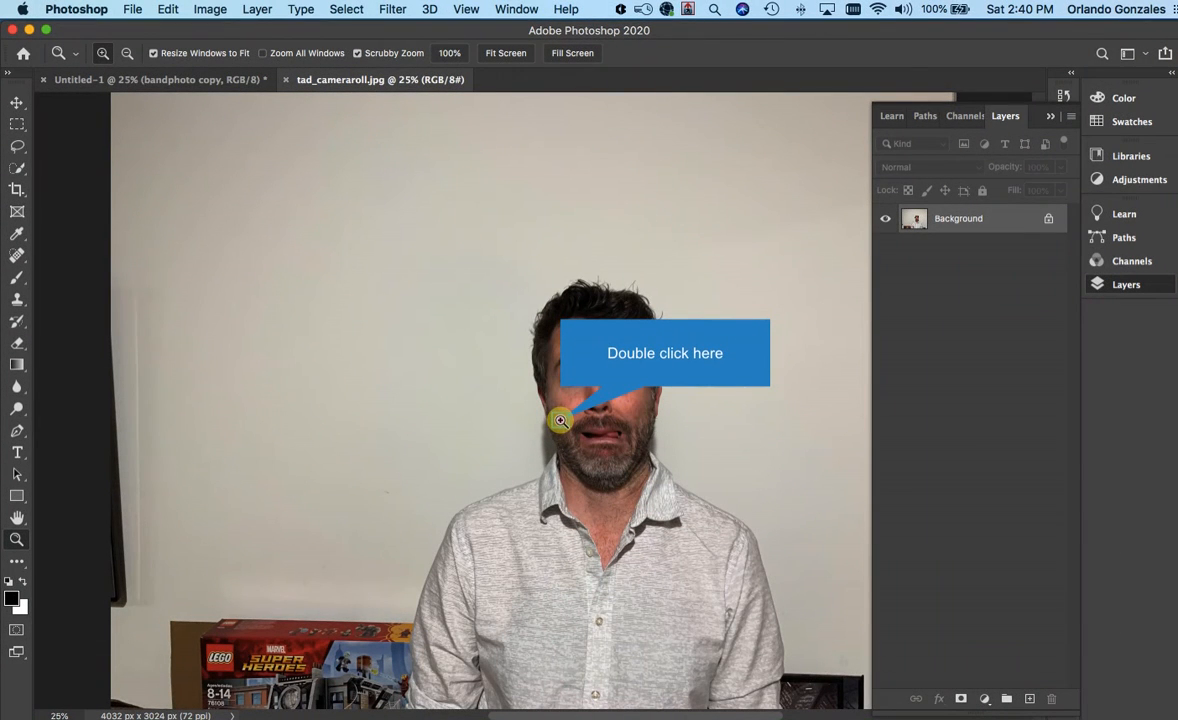
{"action": "left_click", "coordinate": [561, 421]}
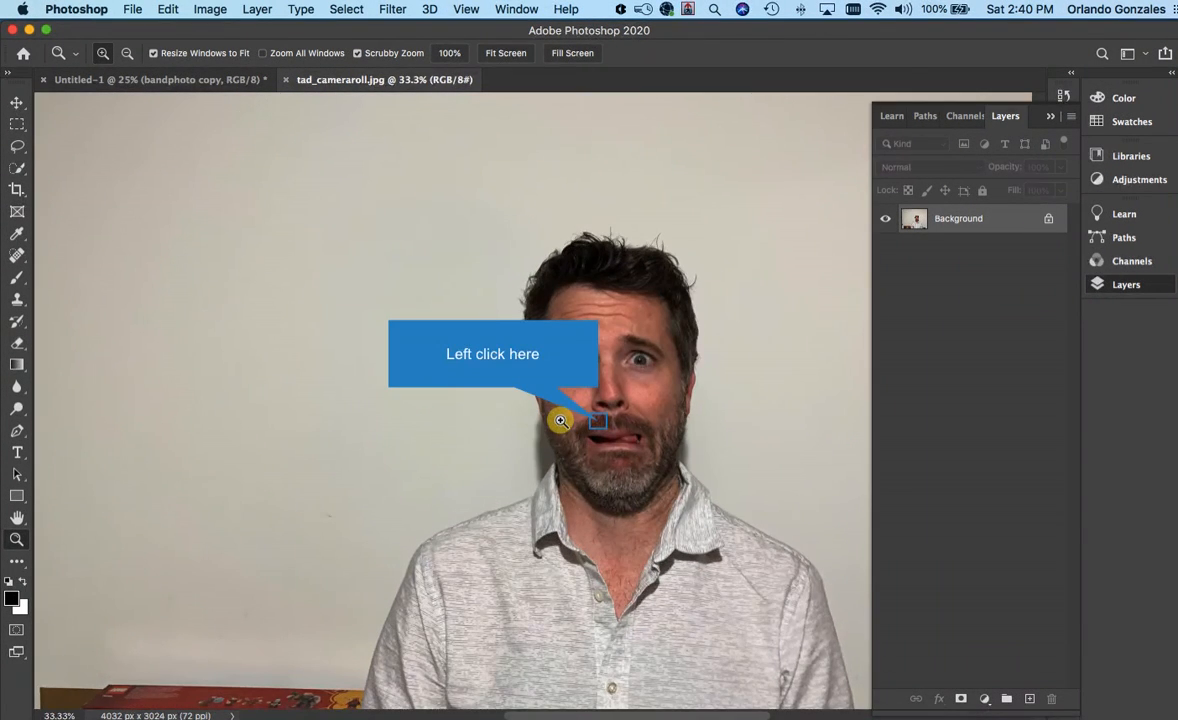
{"action": "left_click", "coordinate": [598, 421]}
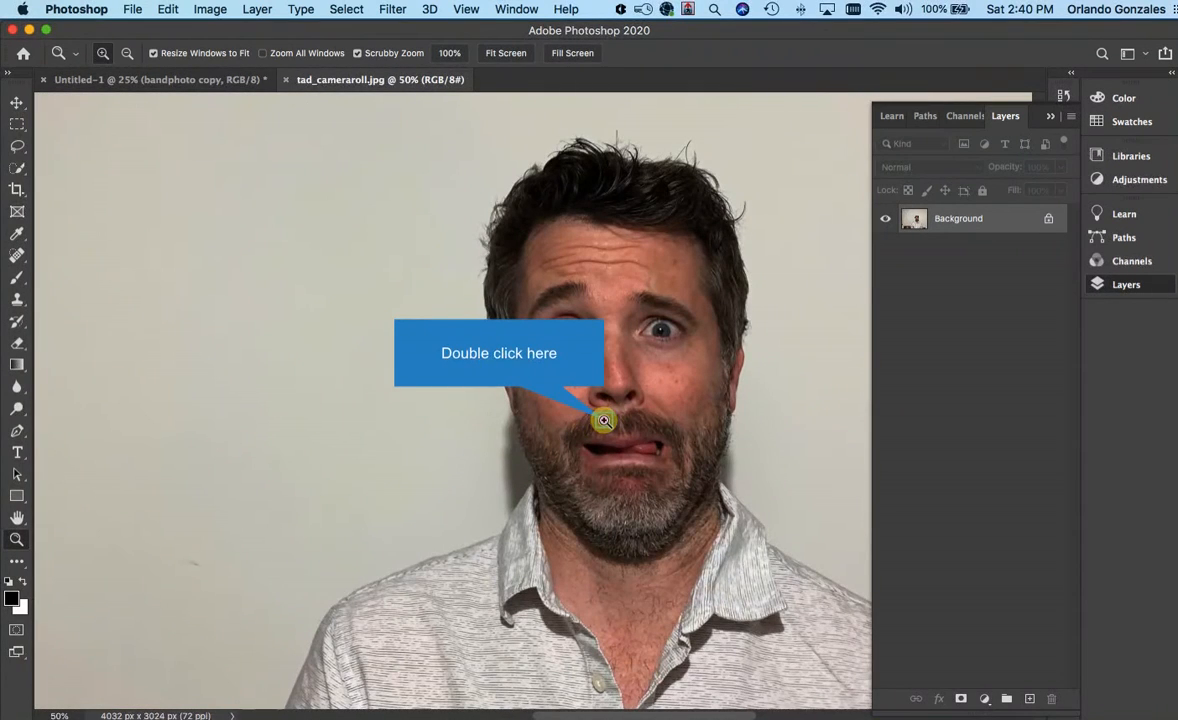
{"action": "left_click", "coordinate": [604, 421]}
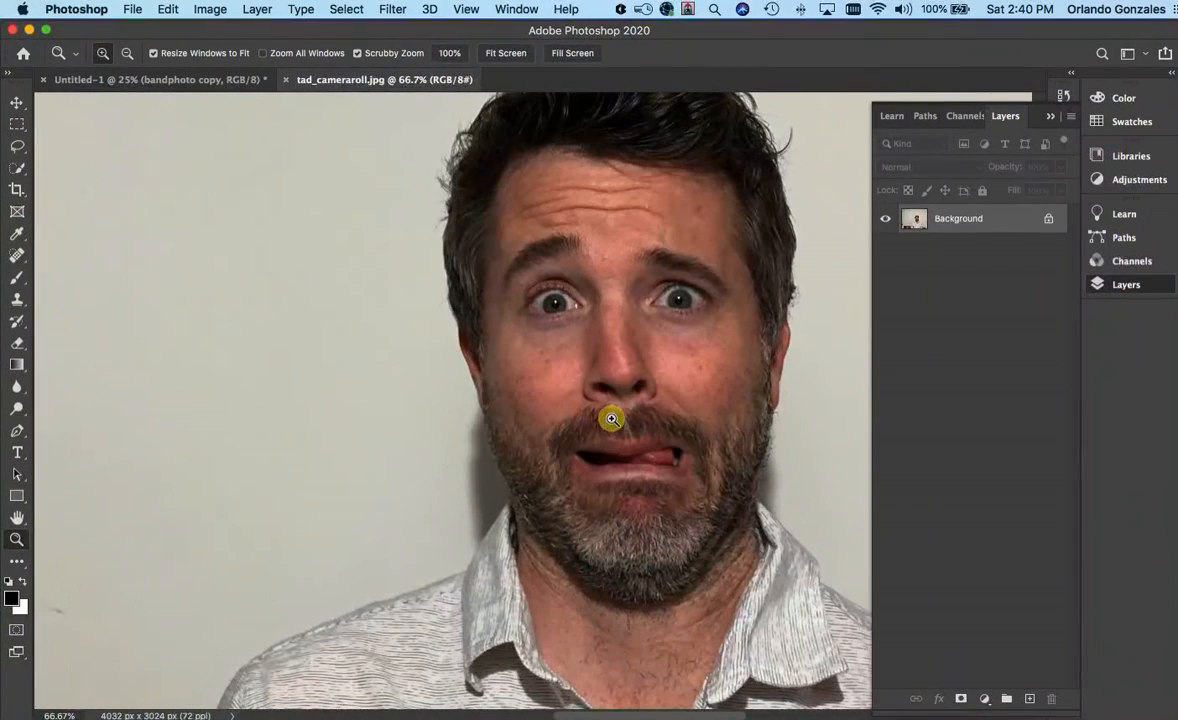
{"action": "left_click_drag", "start_coordinate": [612, 419], "coordinate": [499, 494]}
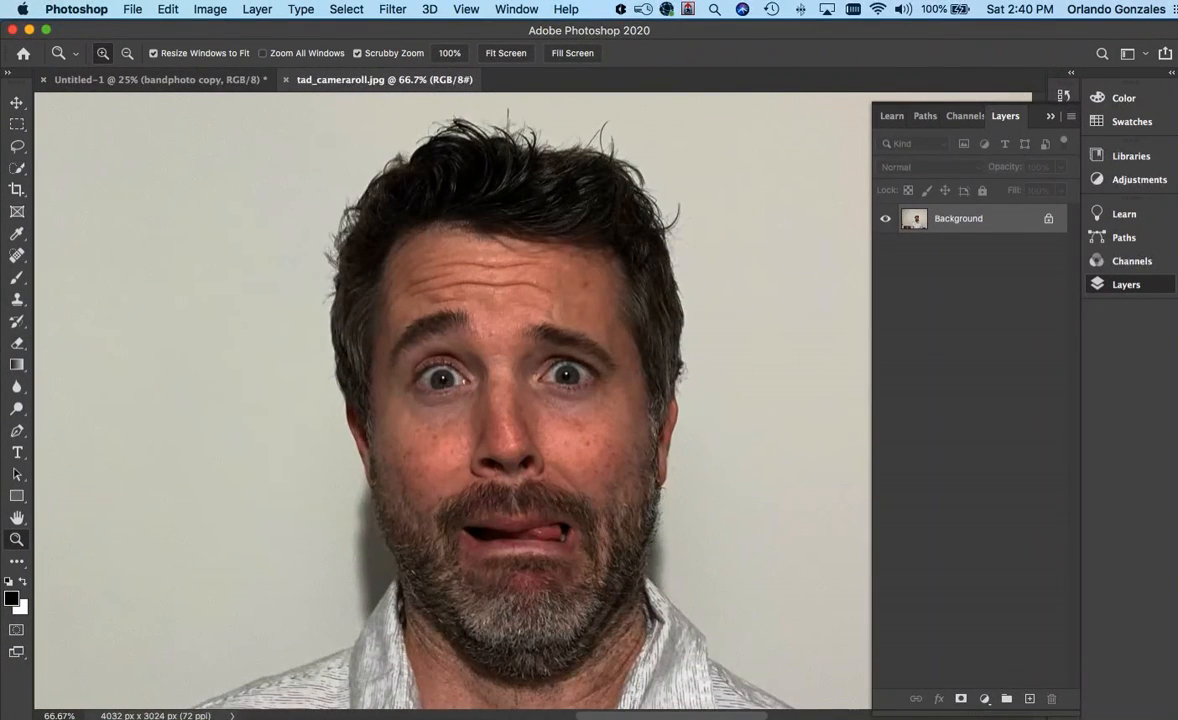
{"action": "scroll", "coordinate": [457, 369], "scroll_direction": "down", "scroll_amount": 2}
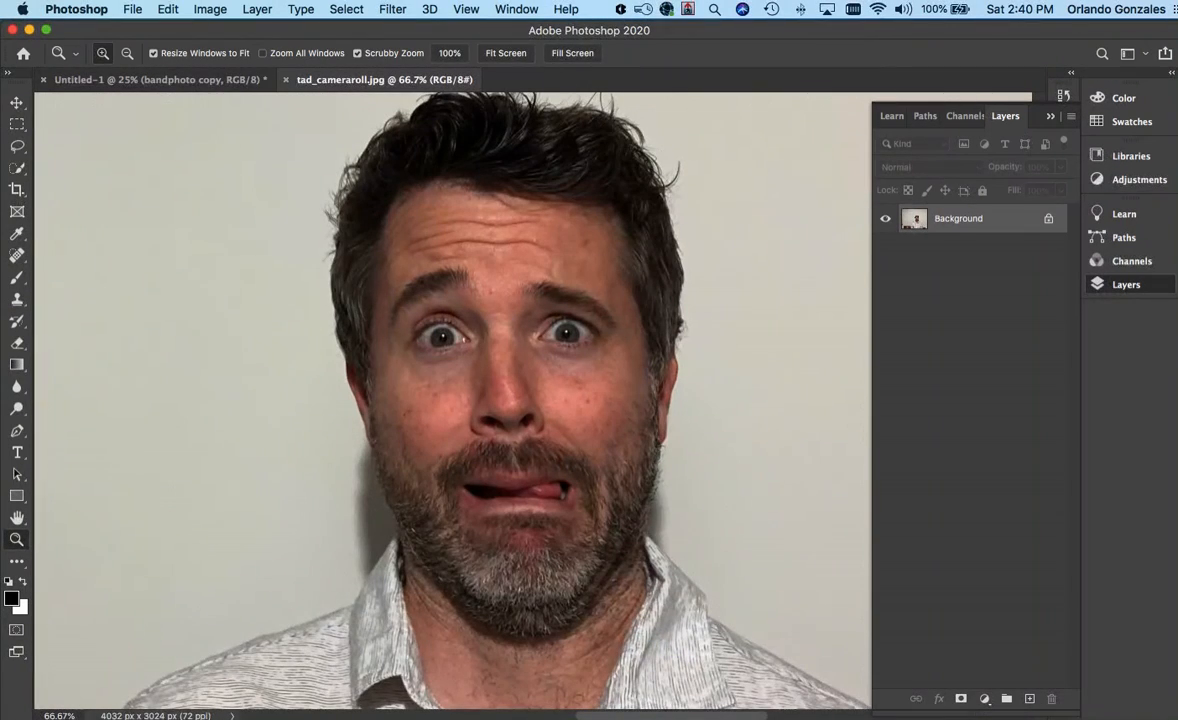
{"action": "key", "text": "w"}
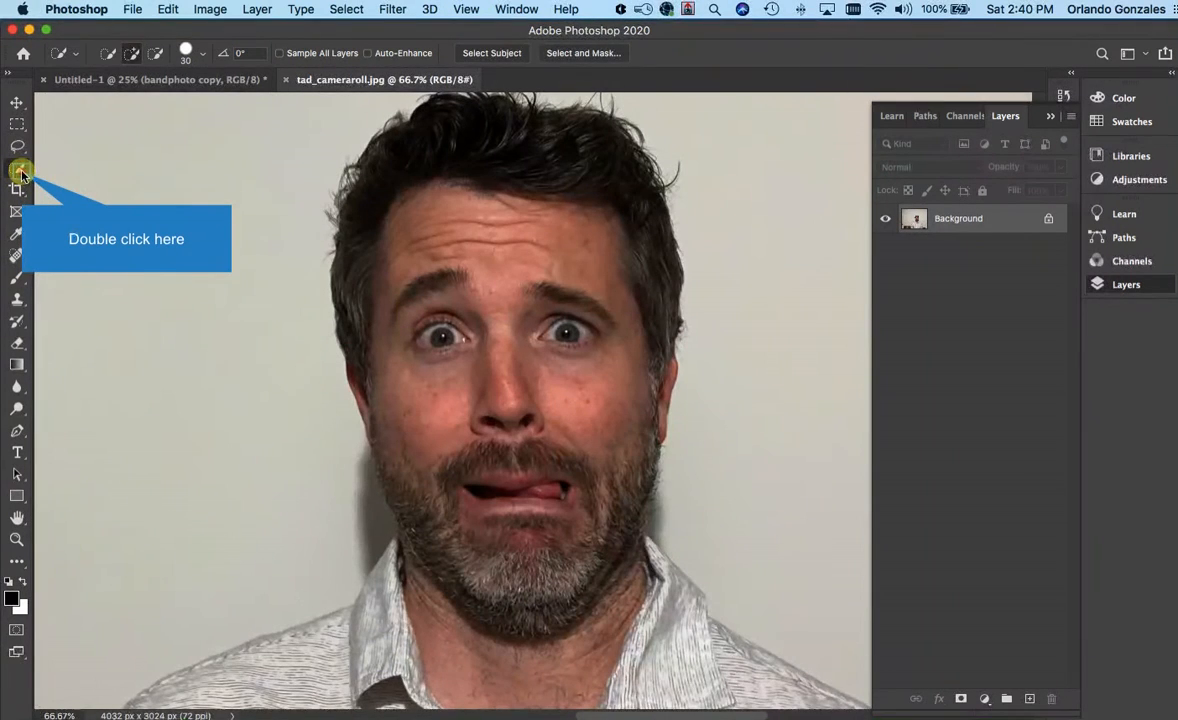
{"action": "double_click", "coordinate": [21, 172]}
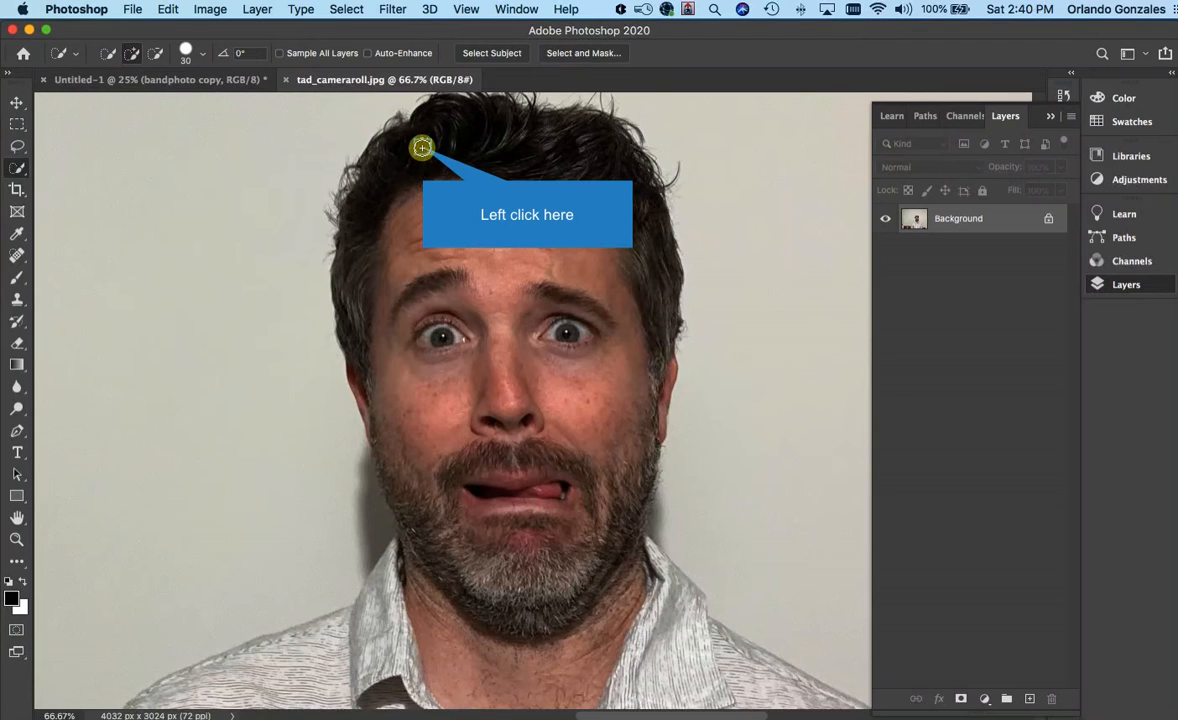
{"action": "left_click", "coordinate": [422, 147]}
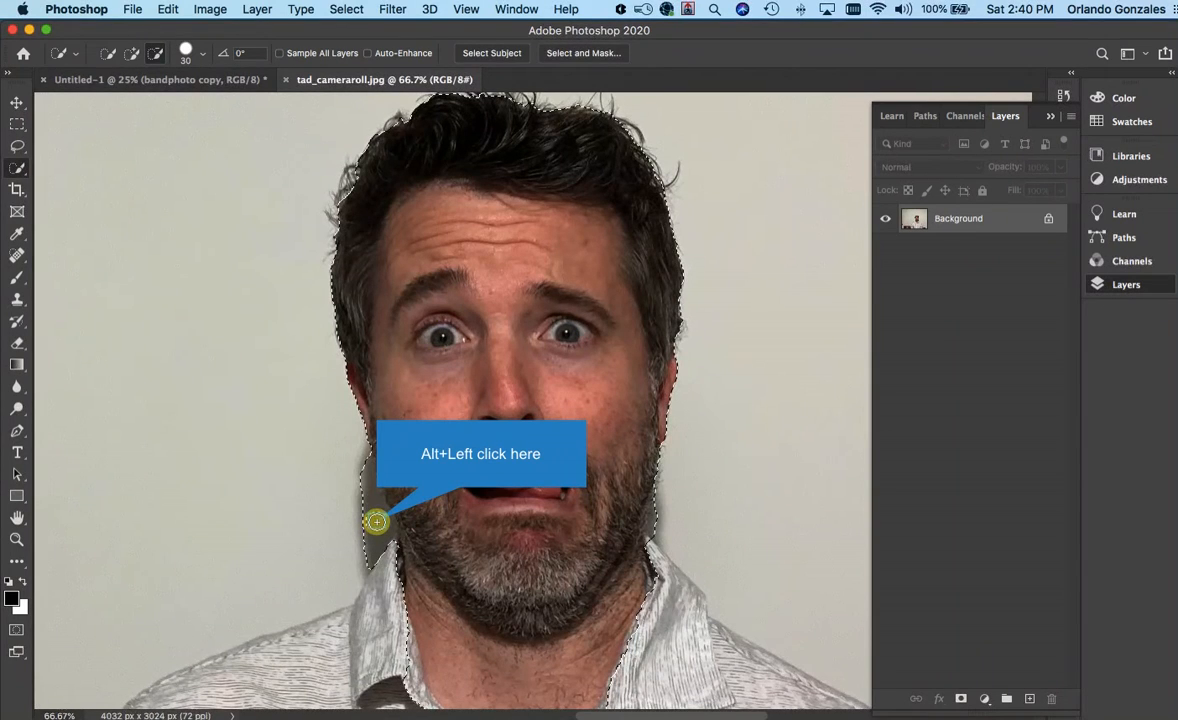
Subtract the wall shadow beside the bearded jaw and neck from the head selection
{"action": "left_click", "coordinate": [376, 521], "text": "alt"}
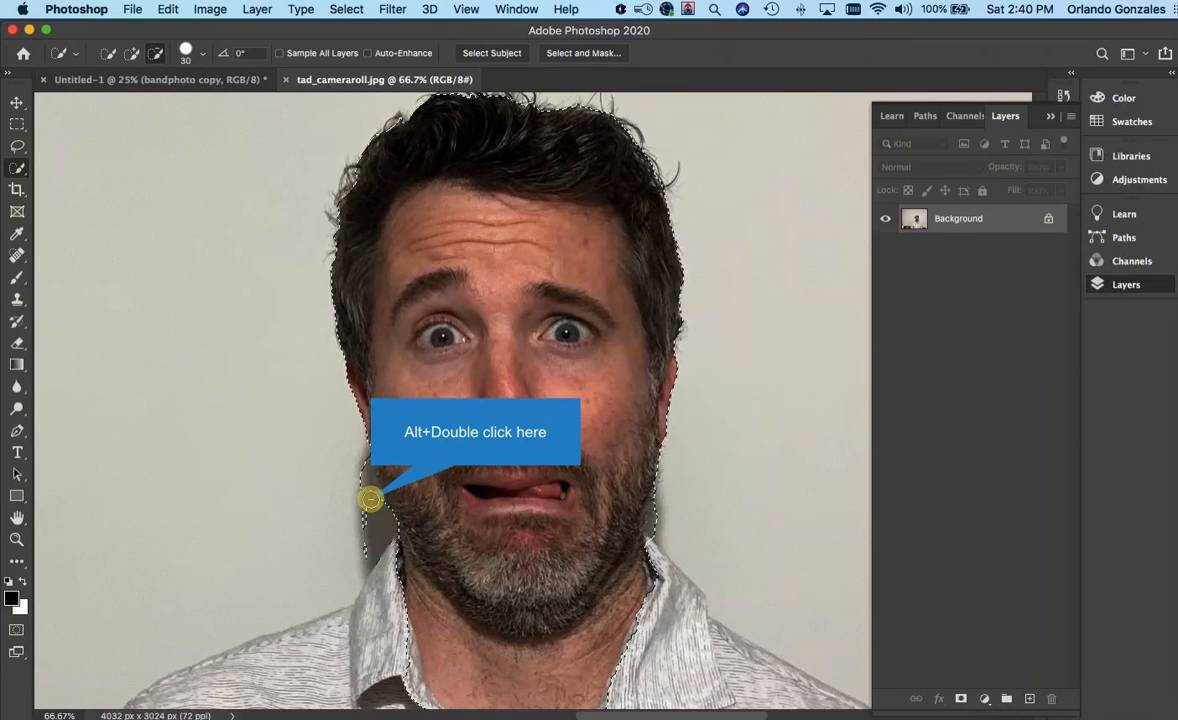
{"action": "left_click", "coordinate": [370, 498], "text": "alt"}
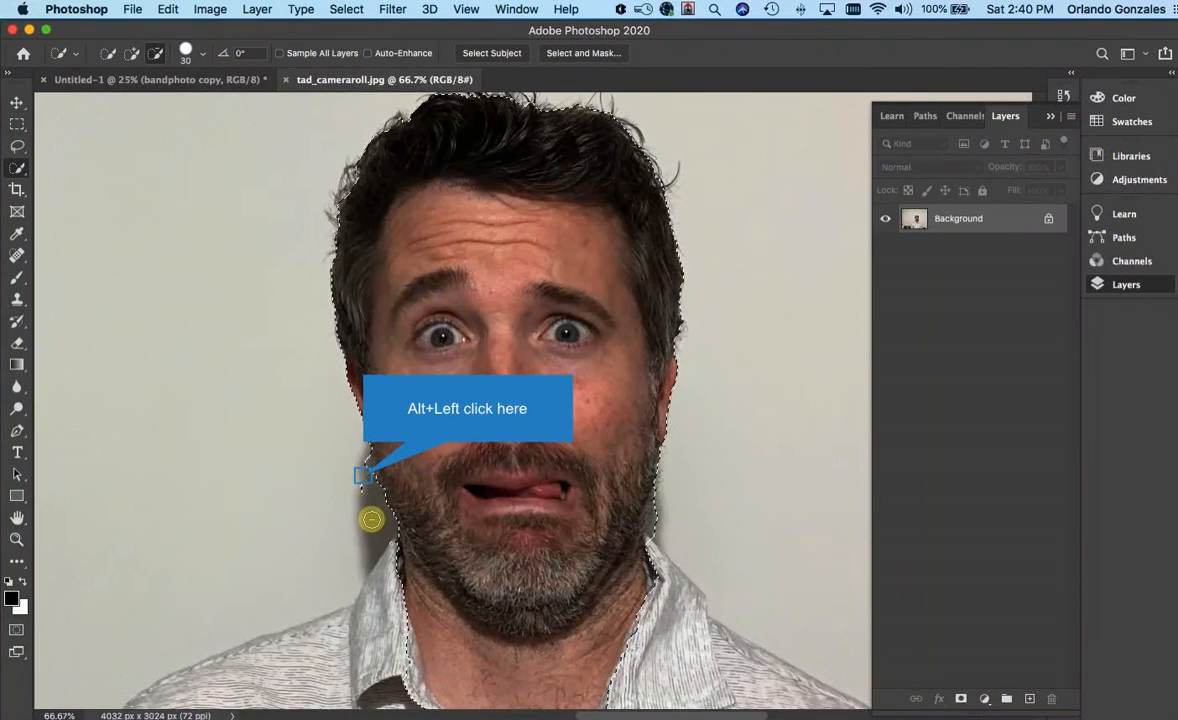
{"action": "left_click", "coordinate": [362, 476], "text": "alt"}
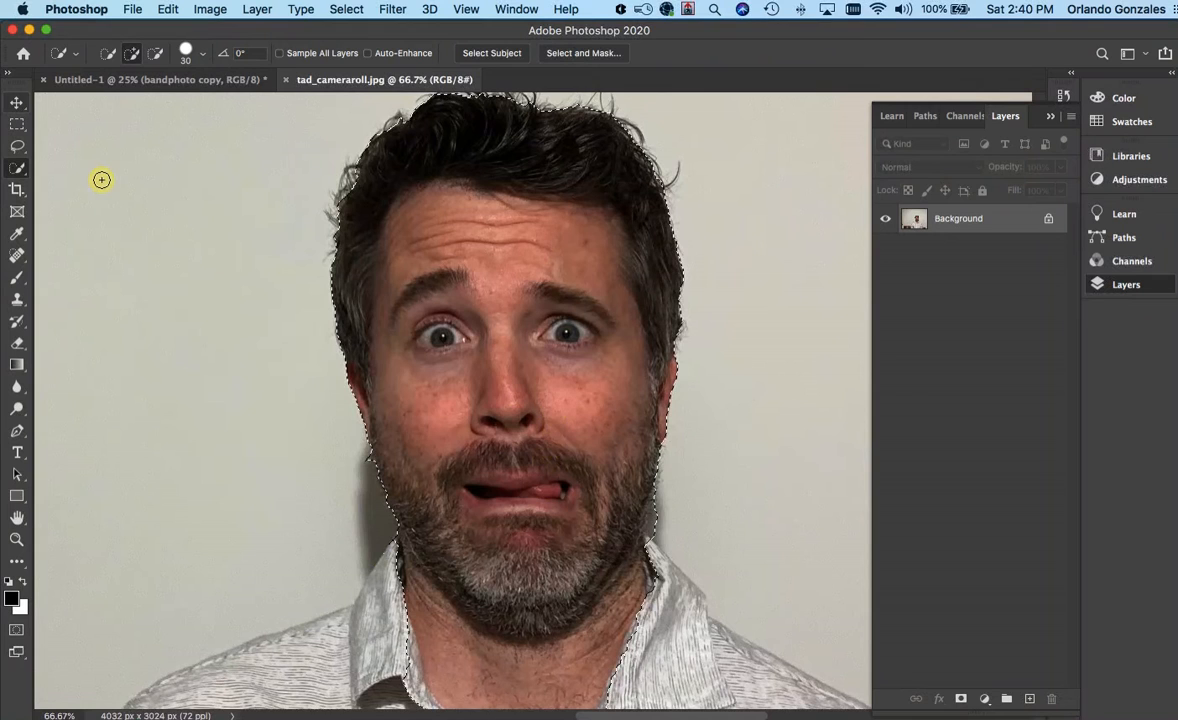
Move the selected head into the Untitled-1 document and place it over the leftmost band member's head
{"action": "left_click", "coordinate": [16, 102]}
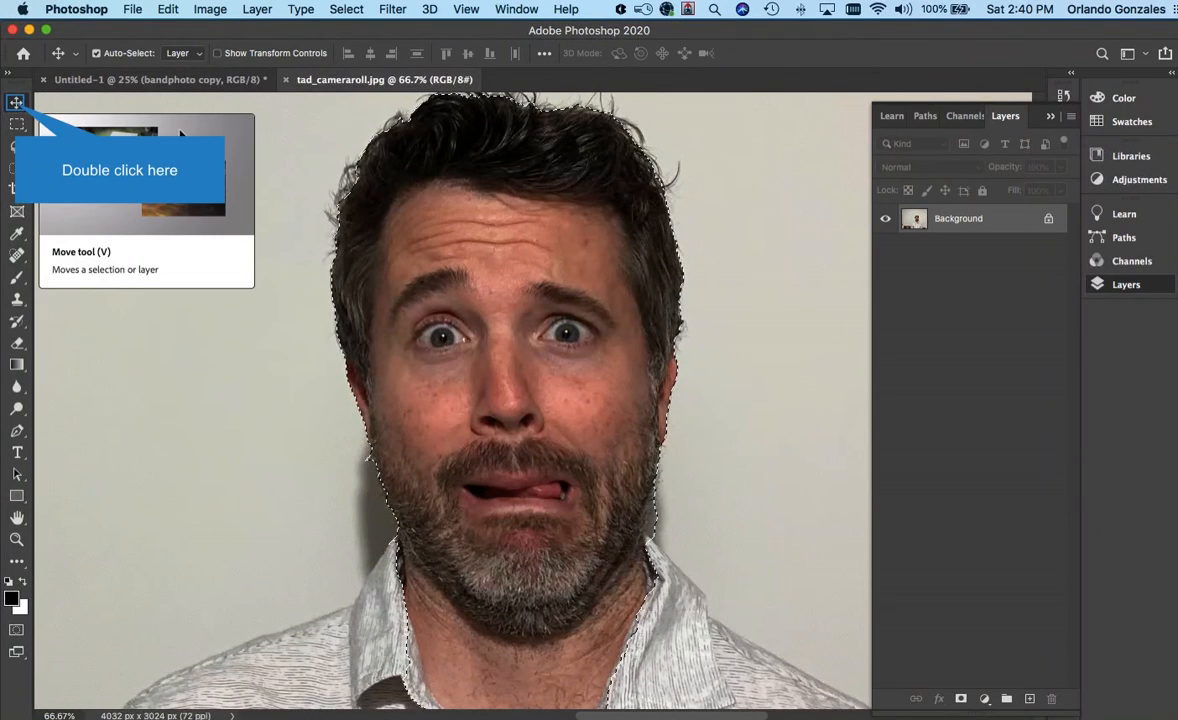
{"action": "double_click", "coordinate": [16, 102]}
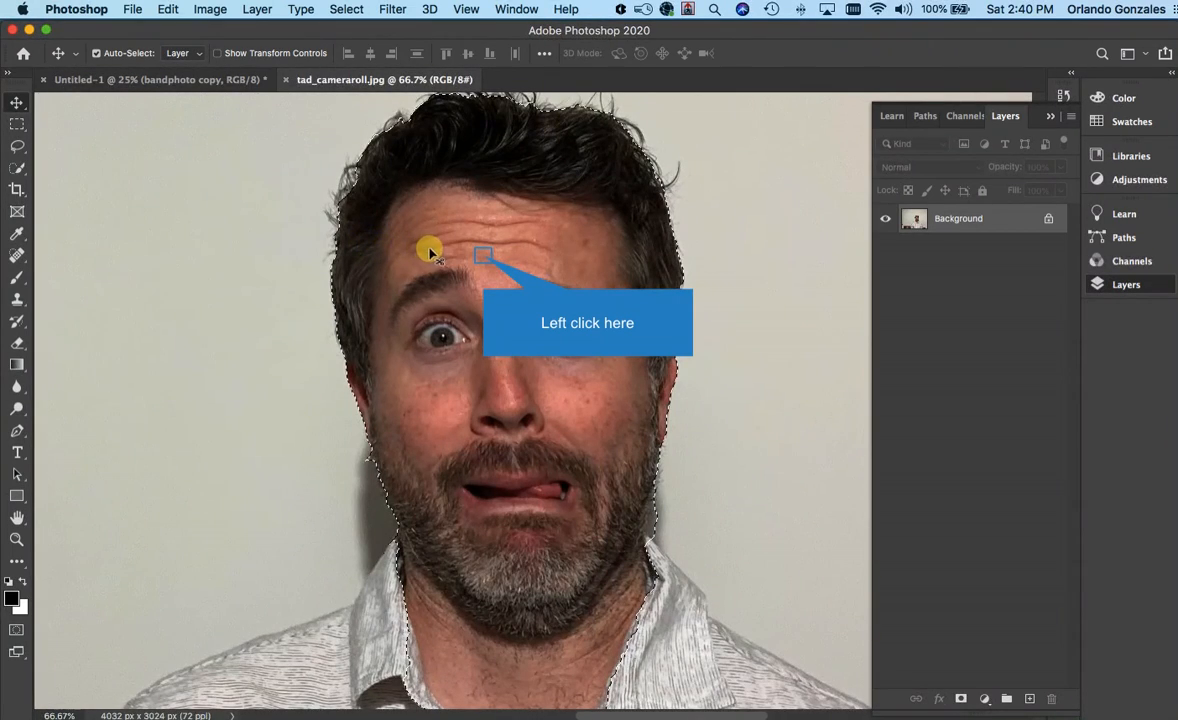
{"action": "left_click", "coordinate": [483, 258]}
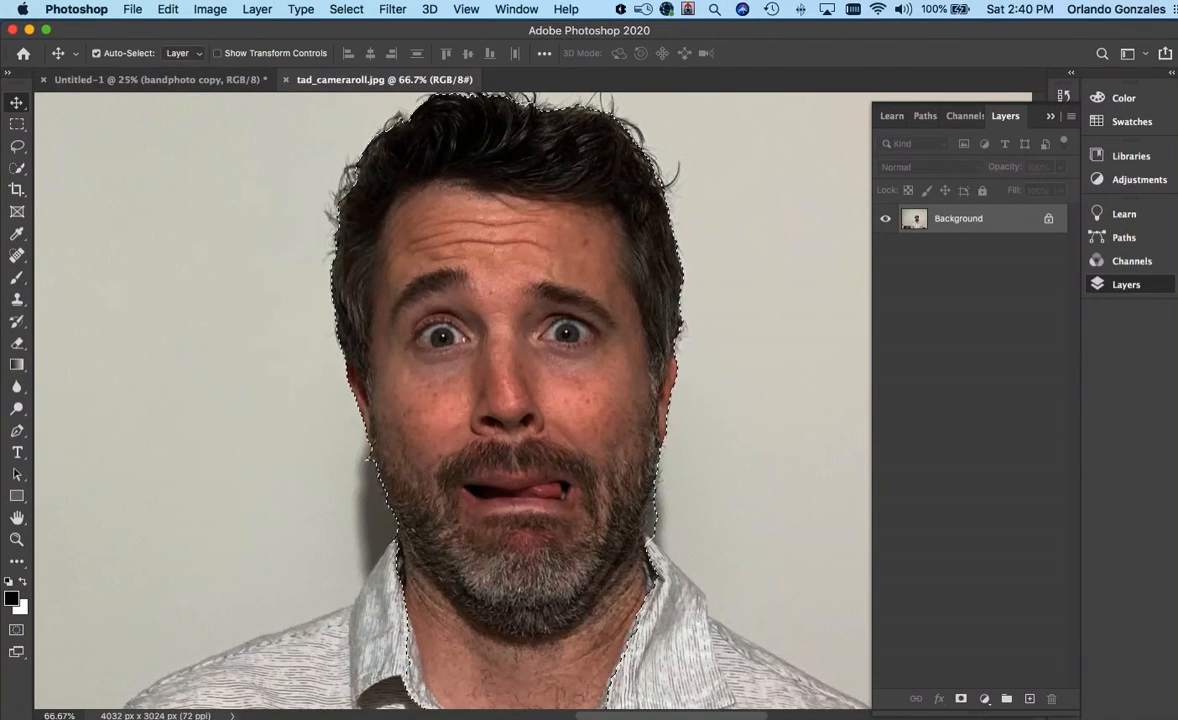
{"action": "left_click_drag", "start_coordinate": [472, 252], "coordinate": [168, 84]}
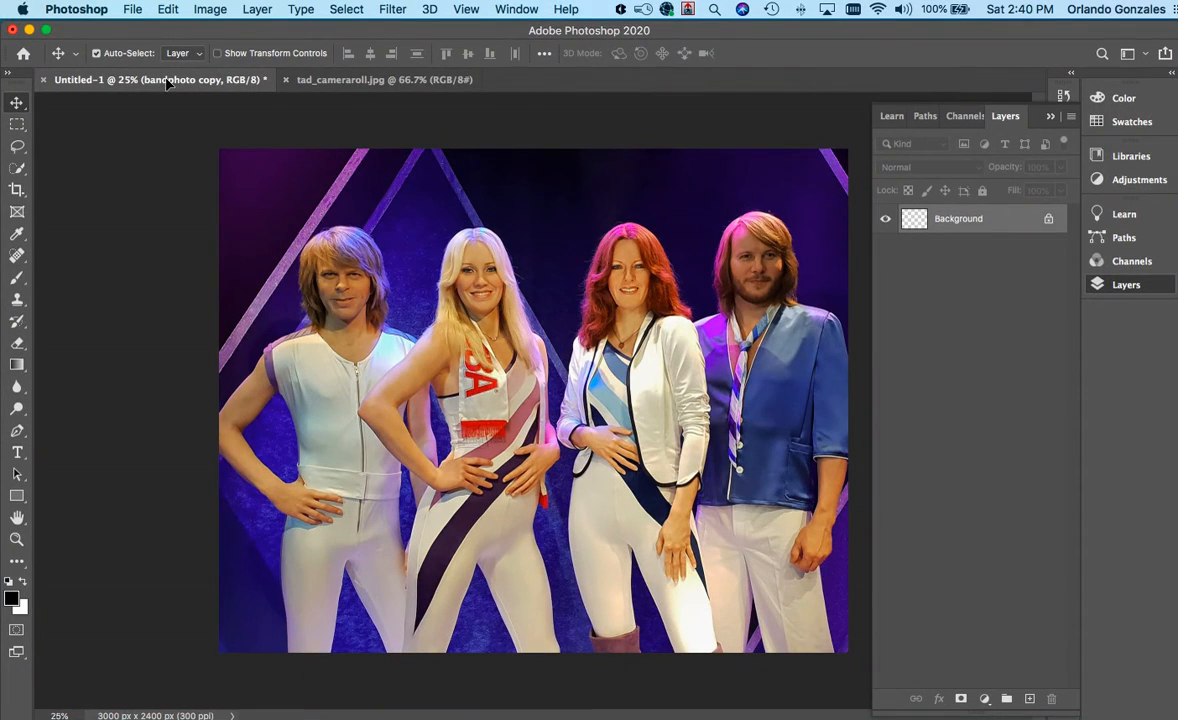
{"action": "left_click_drag", "start_coordinate": [349, 243], "coordinate": [356, 306]}
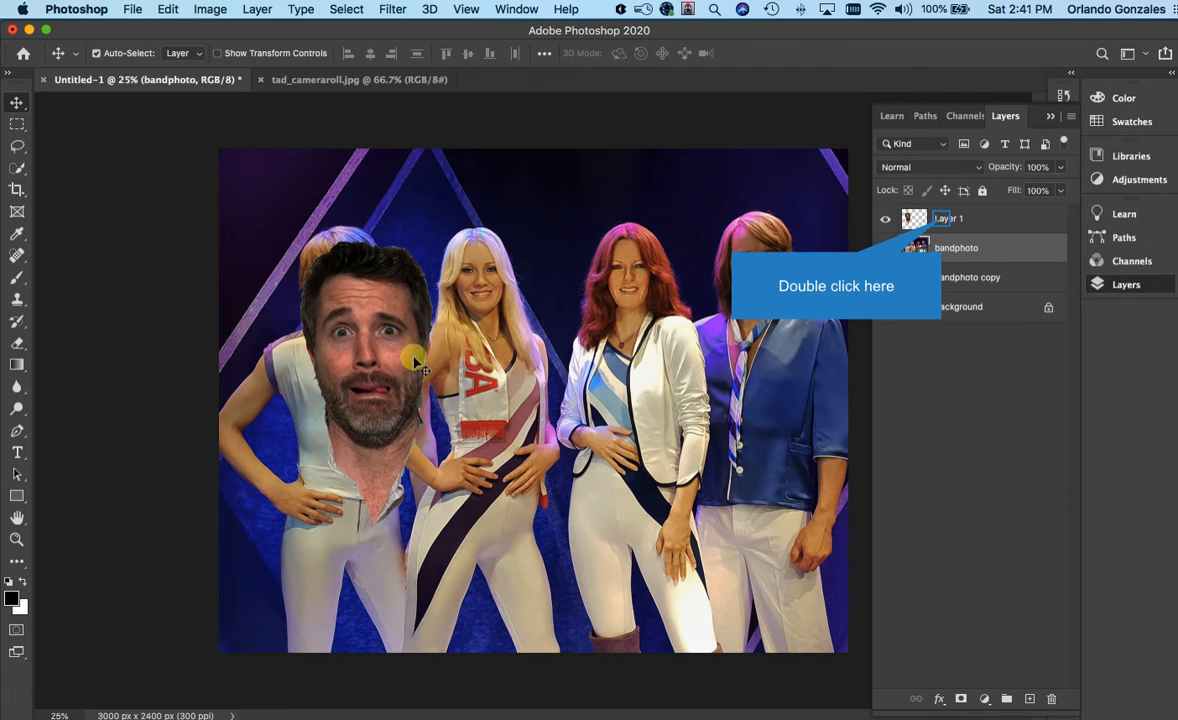
Rename the head's layer to Face and add a layer mask to it
{"action": "double_click", "coordinate": [941, 219]}
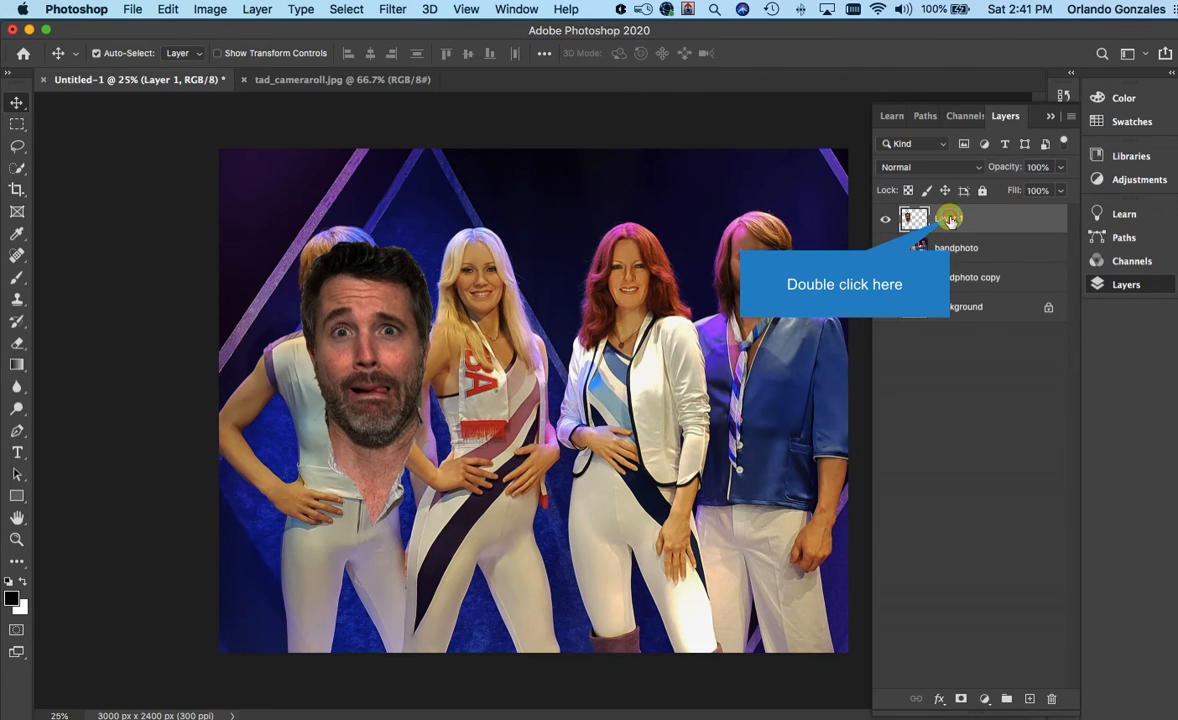
{"action": "type", "text": "Face"}
{"action": "key", "text": "Return"}
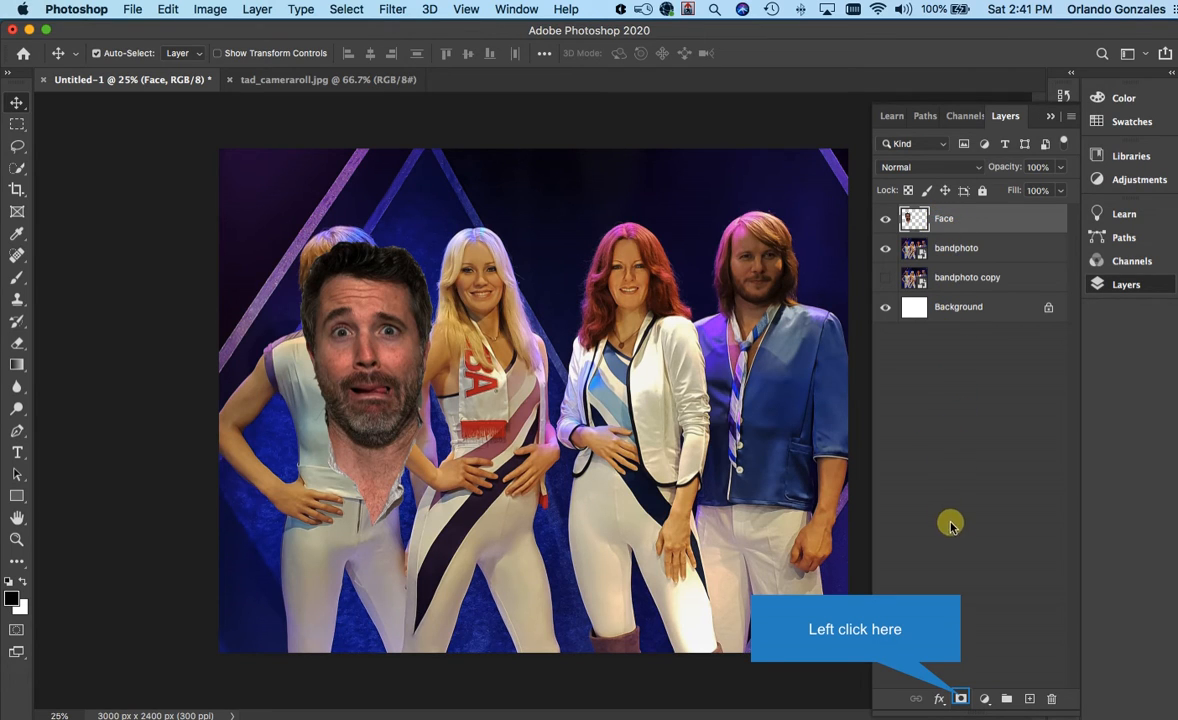
{"action": "left_click", "coordinate": [960, 699]}
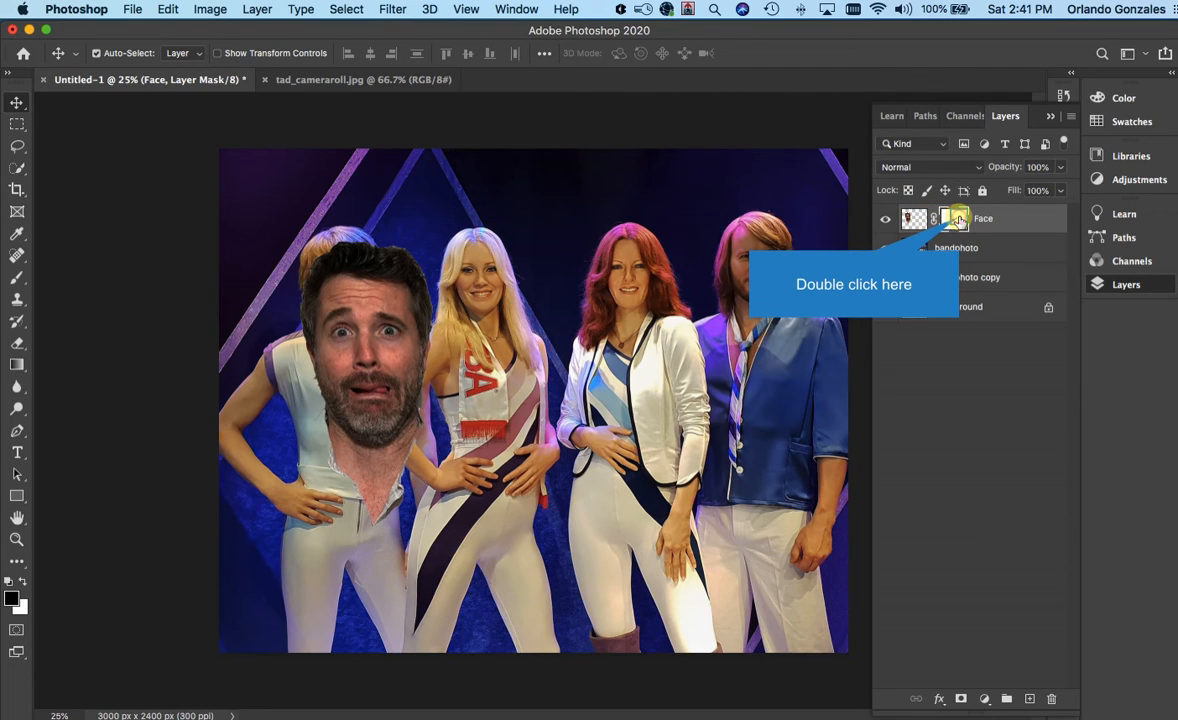
Hide the open collar and lower chest on the Face layer's mask with a black brush at 61% opacity
{"action": "key", "text": "z"}
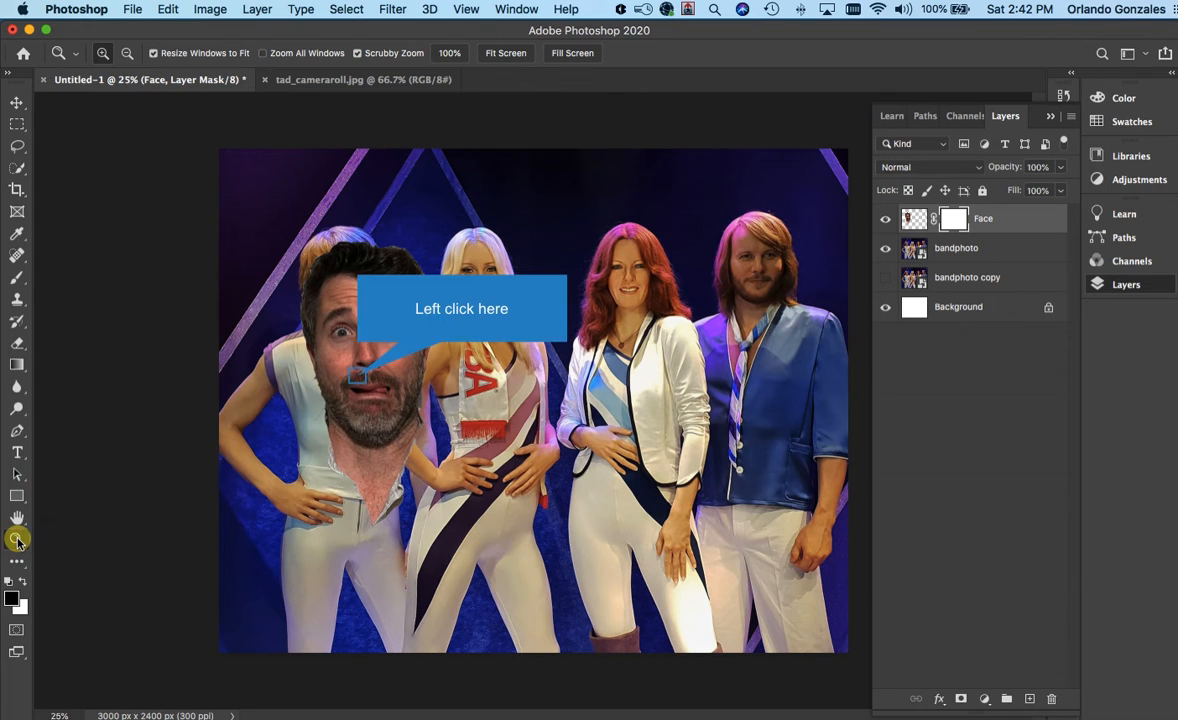
{"action": "left_click", "coordinate": [357, 376]}
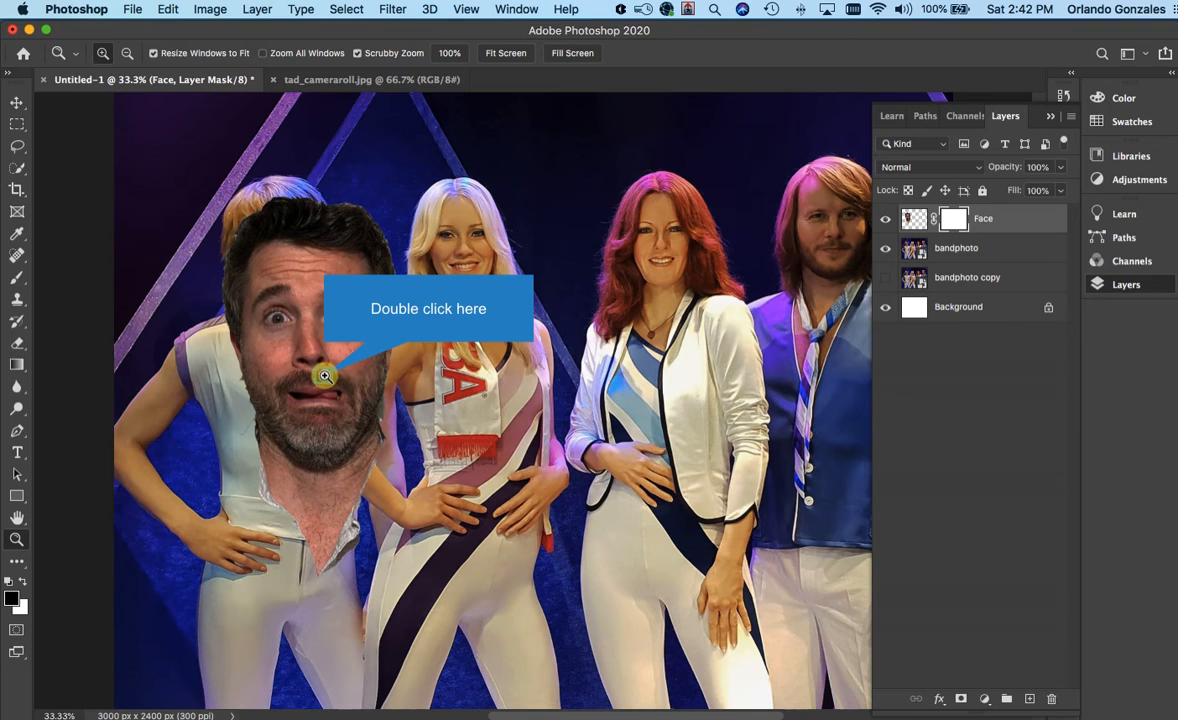
{"action": "left_click", "coordinate": [323, 376]}
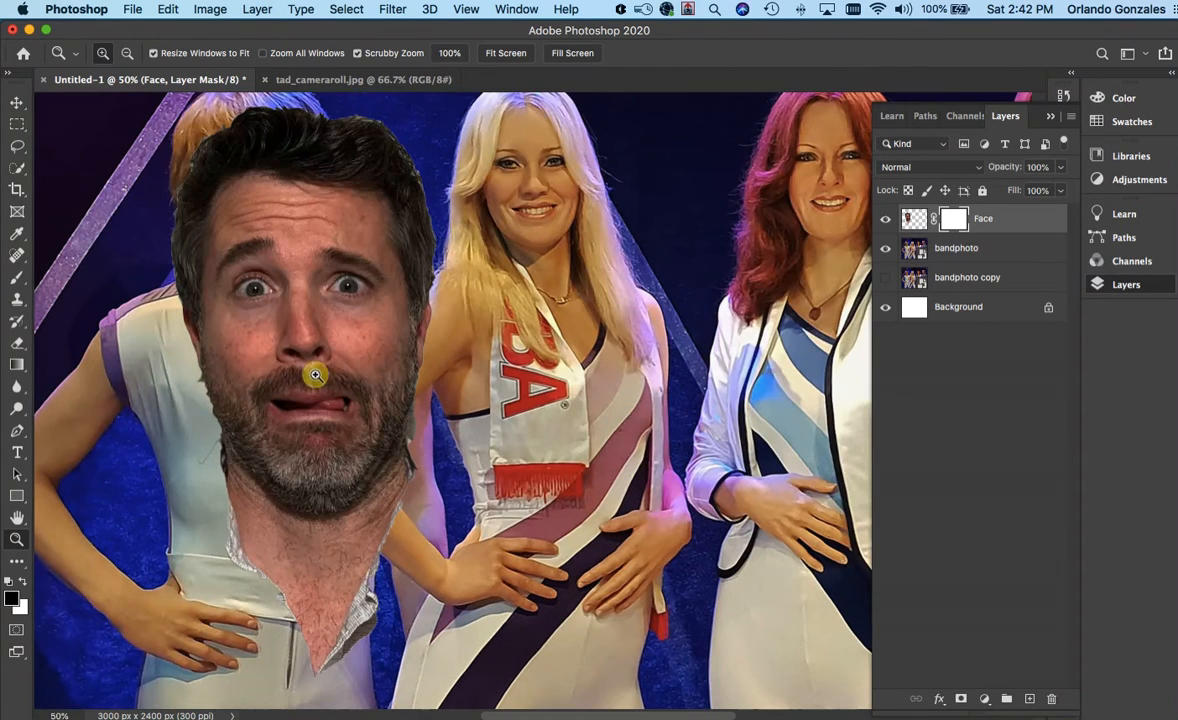
{"action": "scroll", "coordinate": [307, 369], "scroll_direction": "down", "scroll_amount": 2}
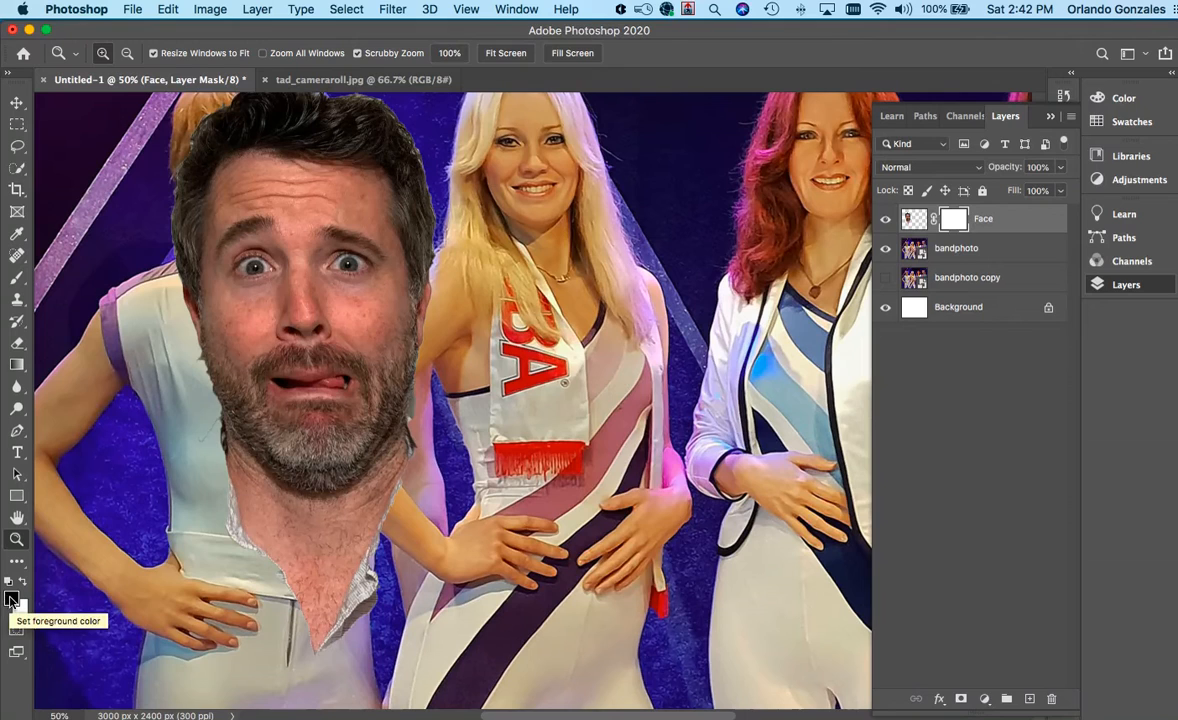
{"action": "left_click", "coordinate": [18, 281]}
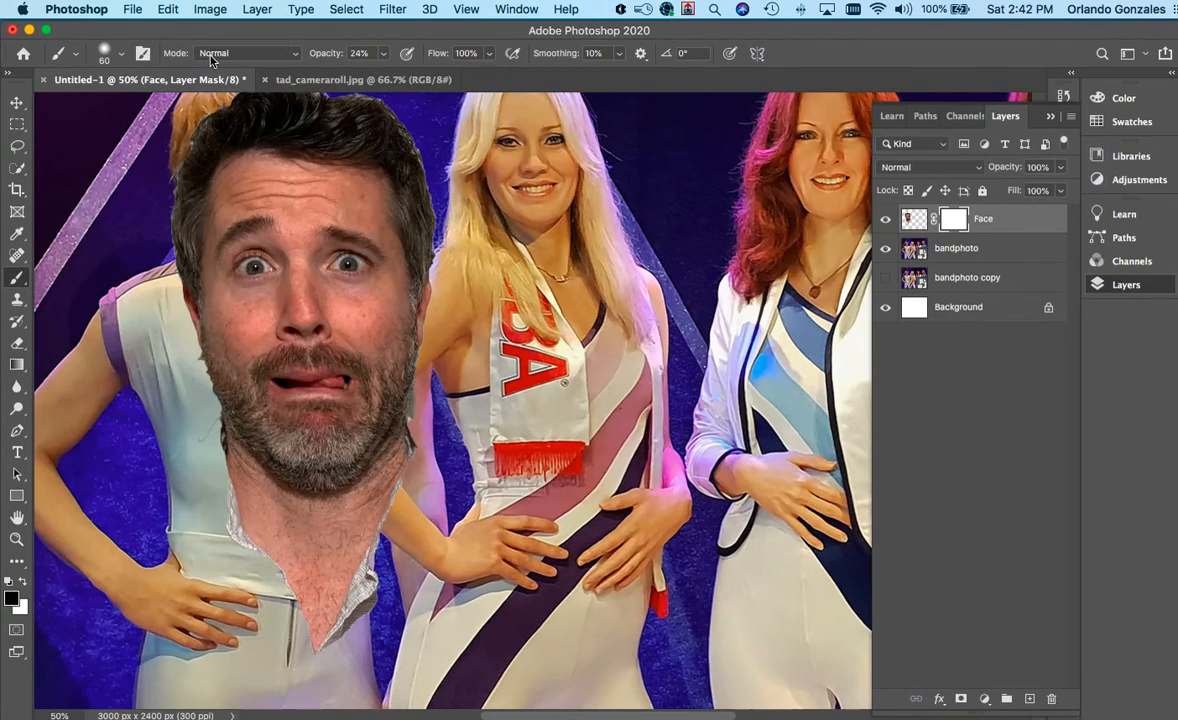
{"action": "left_click", "coordinate": [382, 55]}
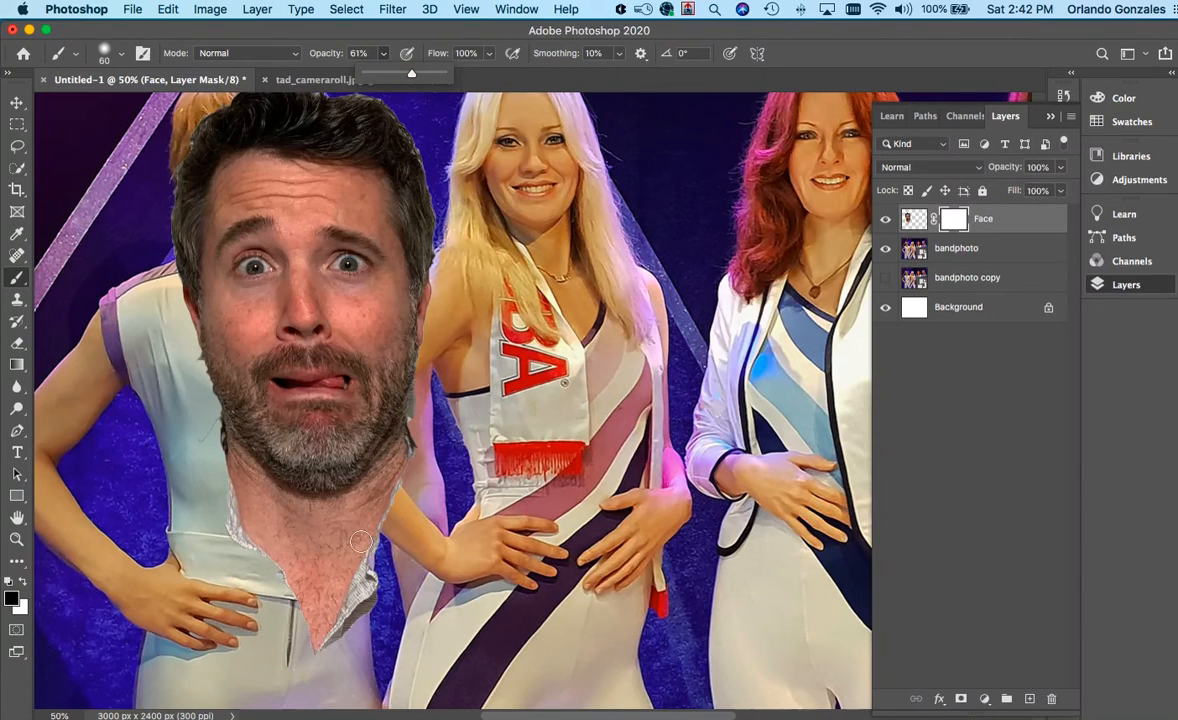
{"action": "mouse_move", "coordinate": [361, 541]}
{"action": "left_mouse_down"}
{"action": "mouse_move", "coordinate": [355, 588]}
{"action": "mouse_move", "coordinate": [367, 586]}
{"action": "mouse_move", "coordinate": [320, 596]}
{"action": "mouse_move", "coordinate": [374, 566]}
{"action": "mouse_move", "coordinate": [325, 601]}
{"action": "mouse_move", "coordinate": [331, 617]}
{"action": "mouse_move", "coordinate": [293, 651]}
{"action": "mouse_move", "coordinate": [340, 630]}
{"action": "mouse_move", "coordinate": [344, 605]}
{"action": "mouse_move", "coordinate": [378, 577]}
{"action": "mouse_move", "coordinate": [361, 601]}
{"action": "mouse_move", "coordinate": [374, 600]}
{"action": "mouse_move", "coordinate": [302, 625]}
{"action": "mouse_move", "coordinate": [280, 603]}
{"action": "mouse_move", "coordinate": [399, 545]}
{"action": "mouse_move", "coordinate": [357, 550]}
{"action": "mouse_move", "coordinate": [380, 527]}
{"action": "mouse_move", "coordinate": [299, 563]}
{"action": "mouse_move", "coordinate": [265, 557]}
{"action": "mouse_move", "coordinate": [328, 584]}
{"action": "mouse_move", "coordinate": [282, 598]}
{"action": "mouse_move", "coordinate": [370, 600]}
{"action": "mouse_move", "coordinate": [326, 620]}
{"action": "mouse_move", "coordinate": [280, 627]}
{"action": "mouse_move", "coordinate": [282, 604]}
{"action": "mouse_move", "coordinate": [340, 541]}
{"action": "left_mouse_up"}
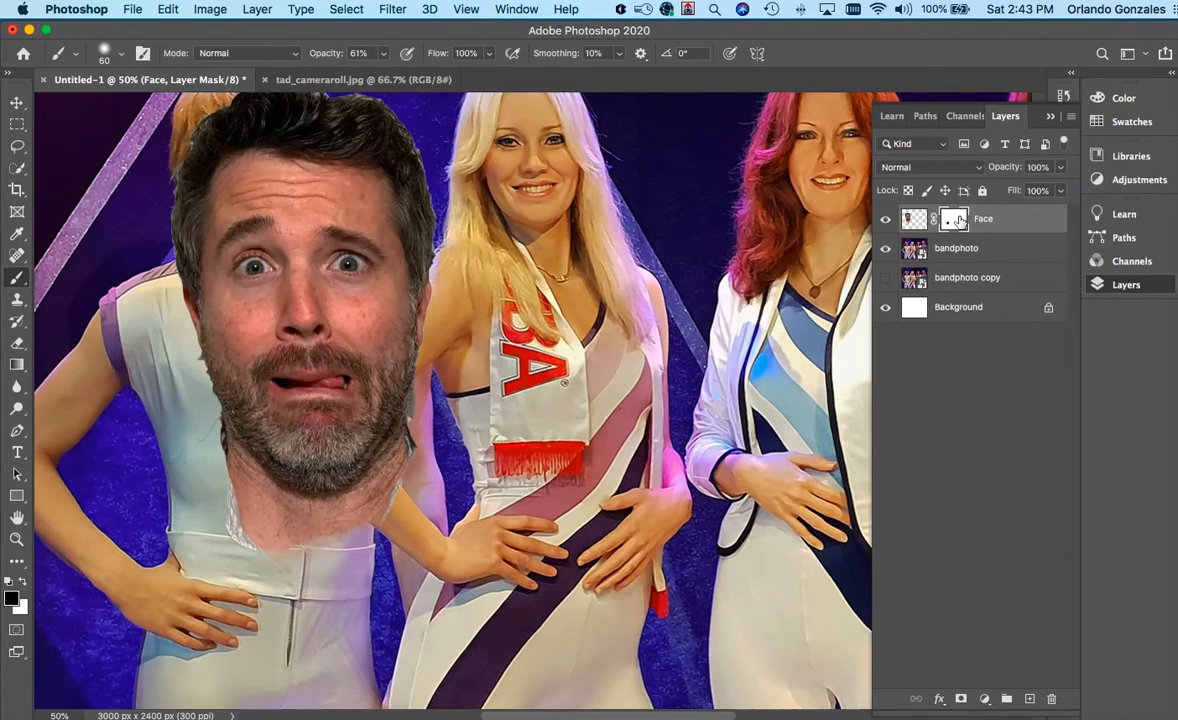
{"action": "mouse_move", "coordinate": [375, 499]}
{"action": "left_mouse_down"}
{"action": "mouse_move", "coordinate": [333, 527]}
{"action": "mouse_move", "coordinate": [444, 479]}
{"action": "mouse_move", "coordinate": [417, 485]}
{"action": "mouse_move", "coordinate": [414, 452]}
{"action": "mouse_move", "coordinate": [453, 408]}
{"action": "mouse_move", "coordinate": [409, 481]}
{"action": "mouse_move", "coordinate": [372, 509]}
{"action": "mouse_move", "coordinate": [398, 487]}
{"action": "mouse_move", "coordinate": [401, 507]}
{"action": "mouse_move", "coordinate": [325, 516]}
{"action": "mouse_move", "coordinate": [258, 548]}
{"action": "mouse_move", "coordinate": [276, 567]}
{"action": "mouse_move", "coordinate": [244, 518]}
{"action": "mouse_move", "coordinate": [281, 540]}
{"action": "mouse_move", "coordinate": [226, 521]}
{"action": "mouse_move", "coordinate": [315, 561]}
{"action": "mouse_move", "coordinate": [280, 531]}
{"action": "mouse_move", "coordinate": [356, 525]}
{"action": "left_mouse_up"}
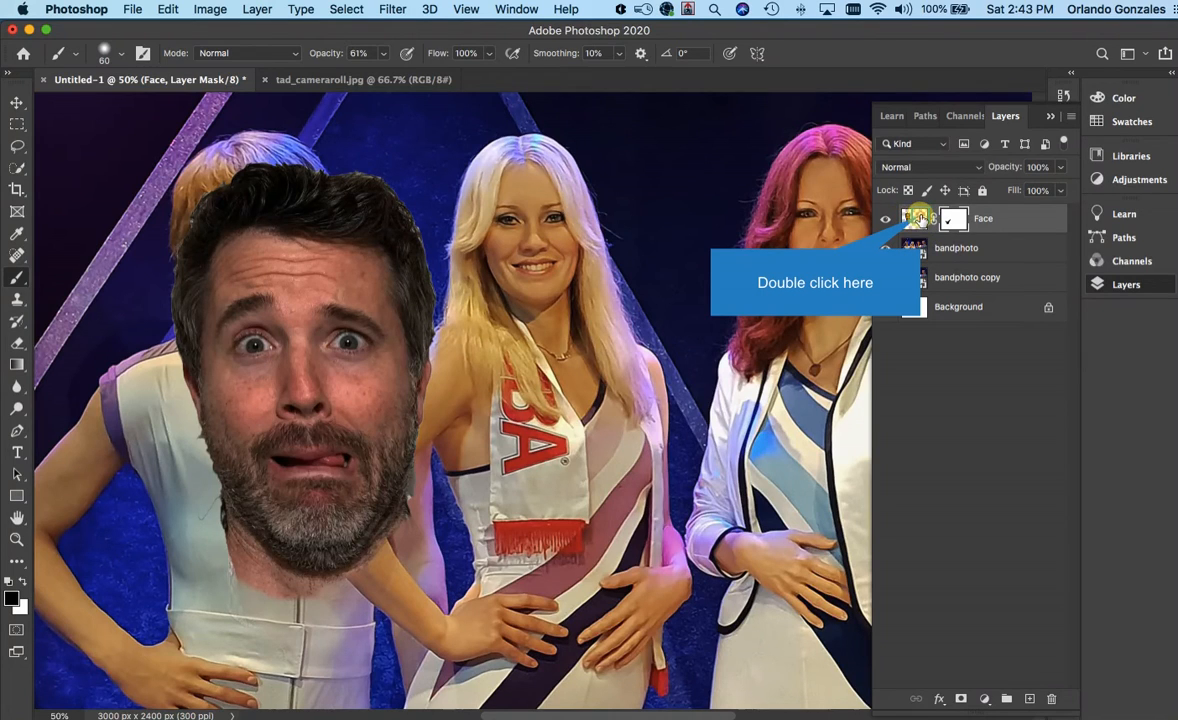
Lower the Face layer's opacity to 58% and scale its image to about 48%, aligned over the leftmost band member's face
{"action": "double_click", "coordinate": [918, 218]}
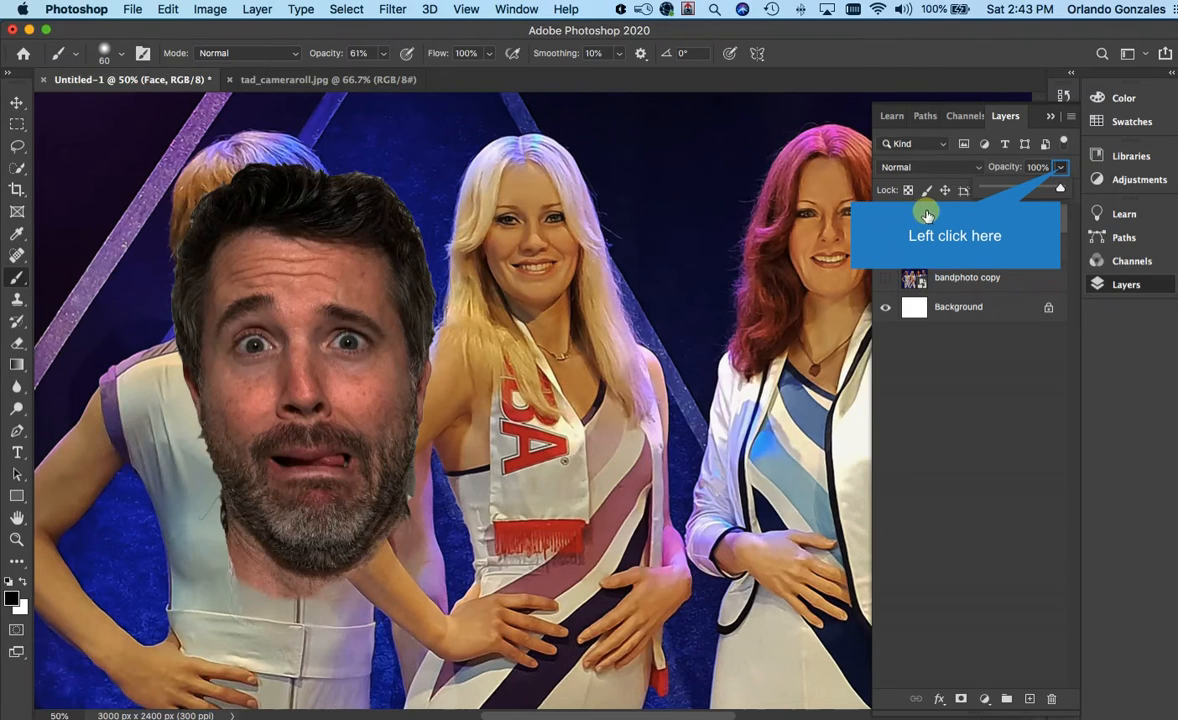
{"action": "left_click", "coordinate": [1027, 190]}
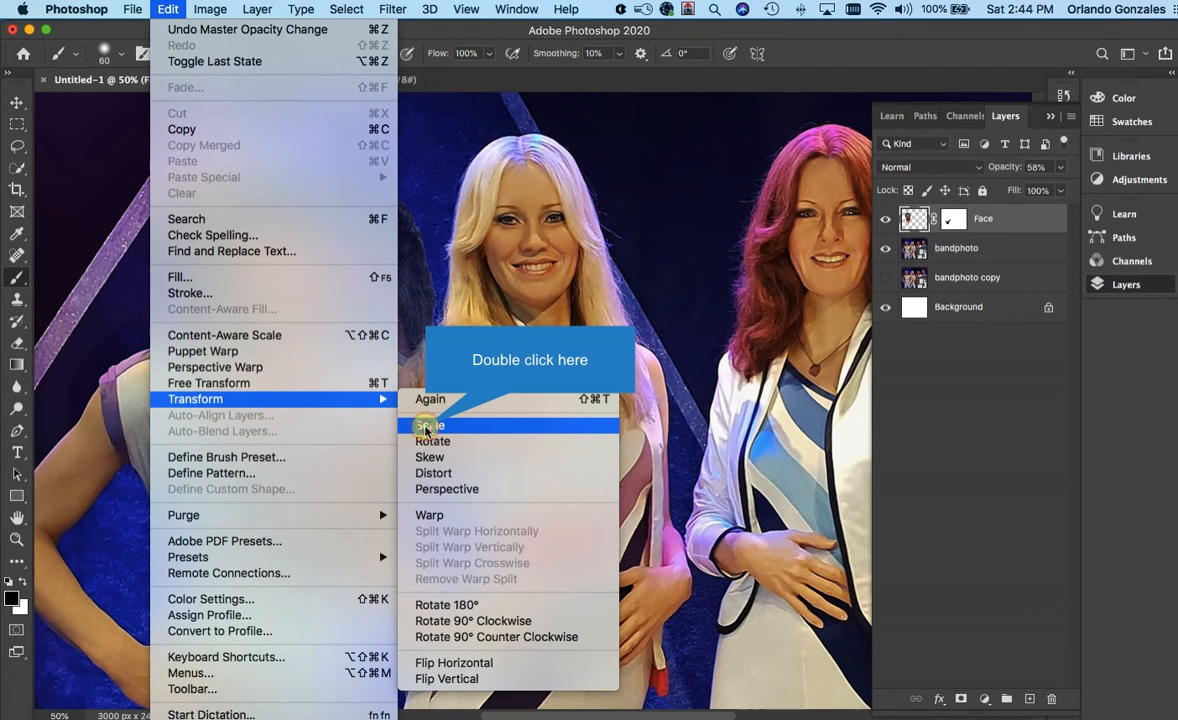
{"action": "left_click", "coordinate": [428, 426]}
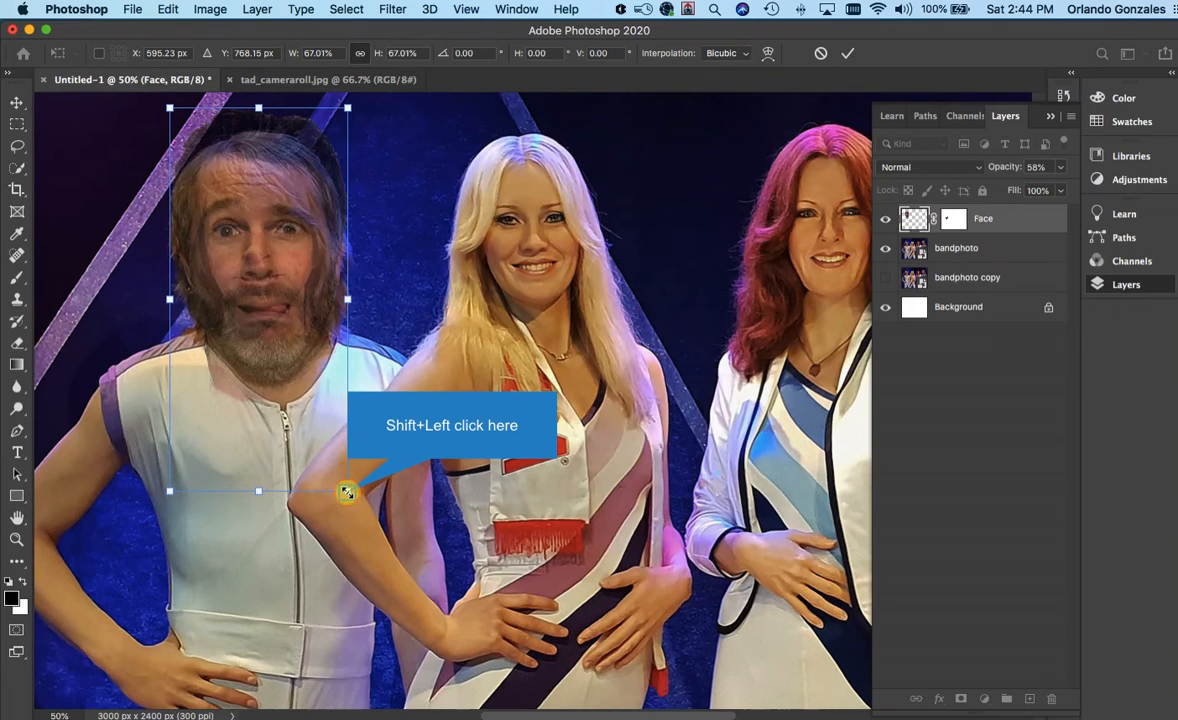
{"action": "left_click_drag", "start_coordinate": [346, 492], "coordinate": [338, 472]}
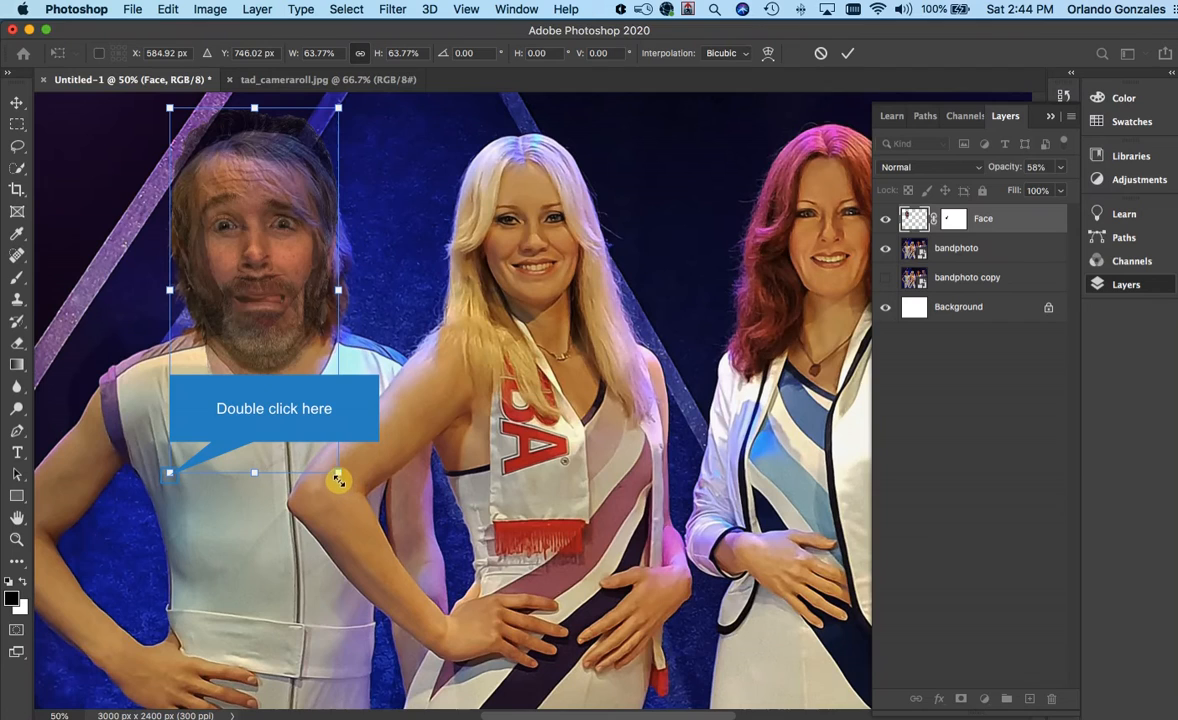
{"action": "double_click", "coordinate": [170, 476]}
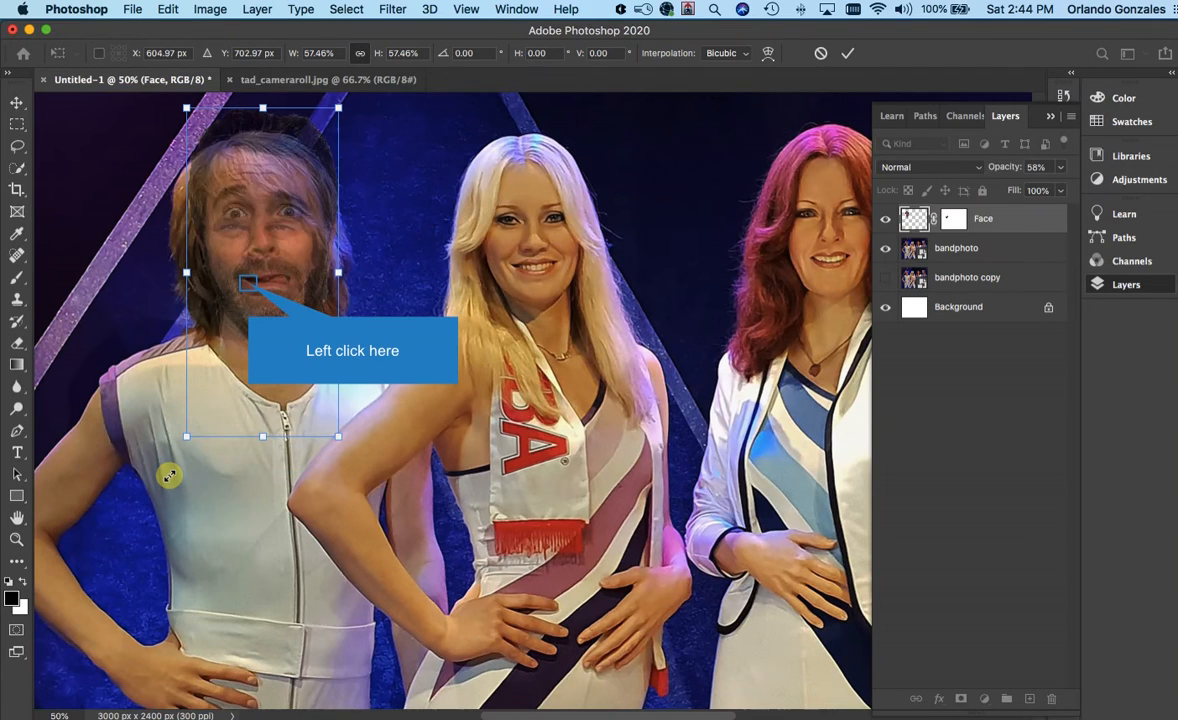
{"action": "left_click", "coordinate": [249, 285]}
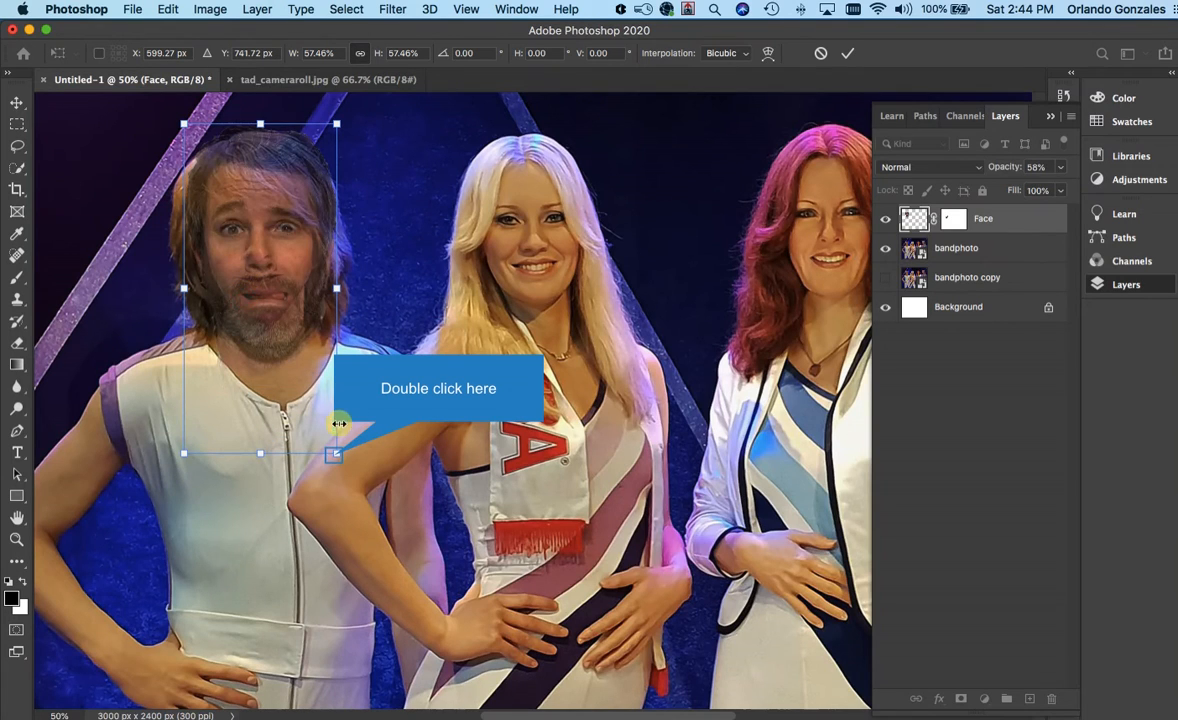
{"action": "left_click_drag", "start_coordinate": [333, 455], "coordinate": [324, 427]}
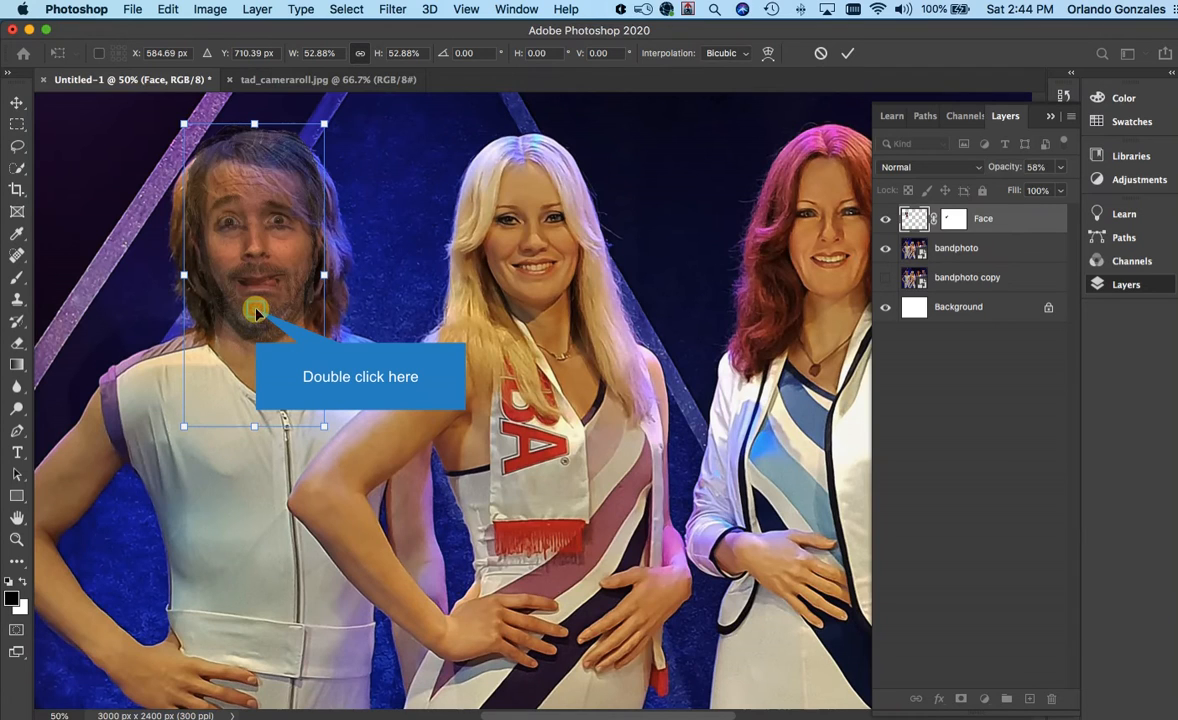
{"action": "left_click_drag", "start_coordinate": [256, 313], "coordinate": [259, 320]}
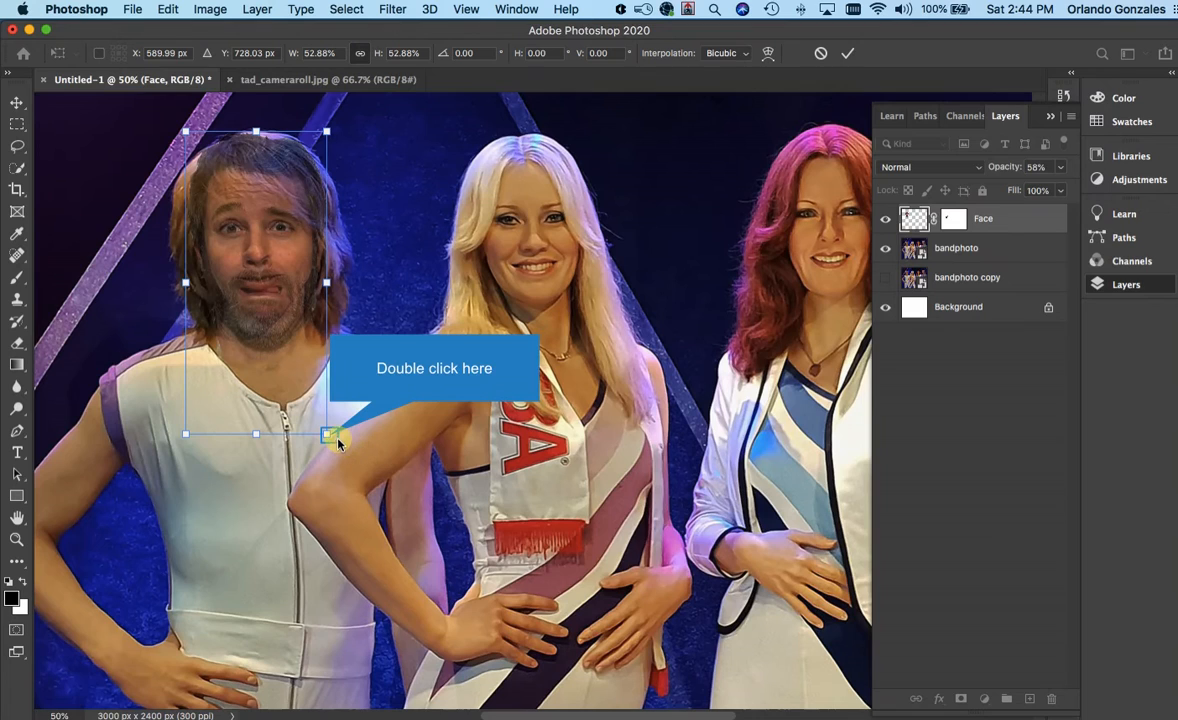
{"action": "left_click_drag", "start_coordinate": [329, 435], "coordinate": [278, 334]}
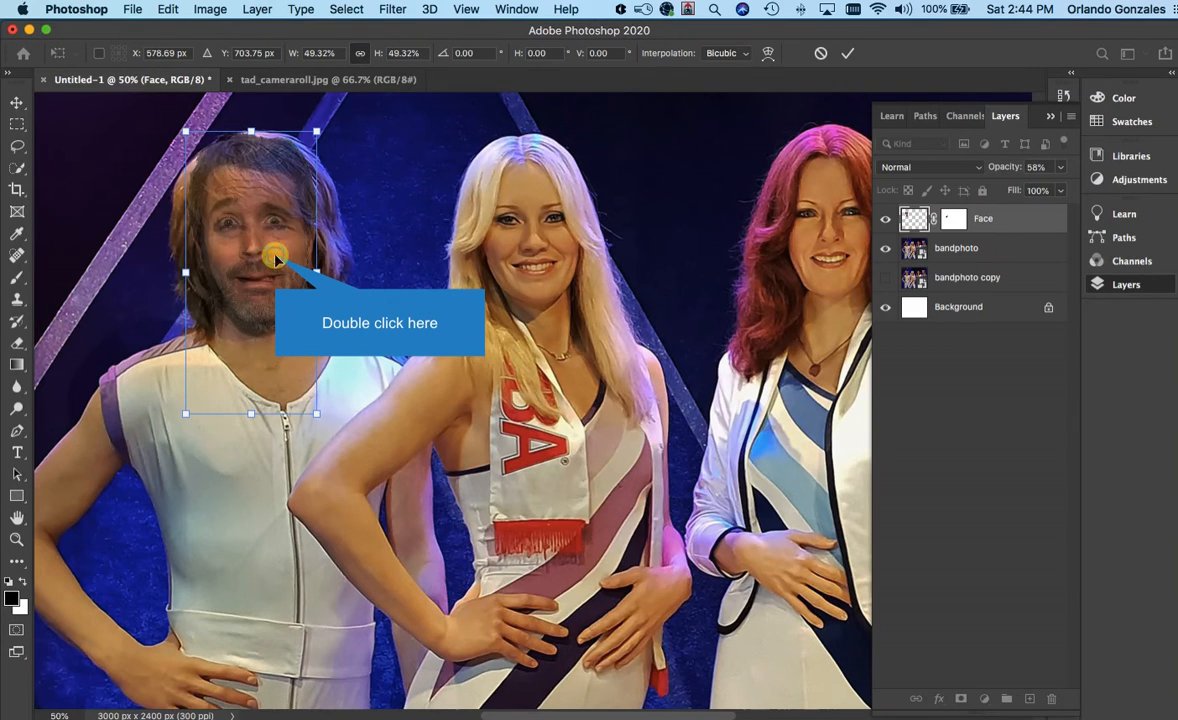
{"action": "left_click_drag", "start_coordinate": [276, 259], "coordinate": [283, 265]}
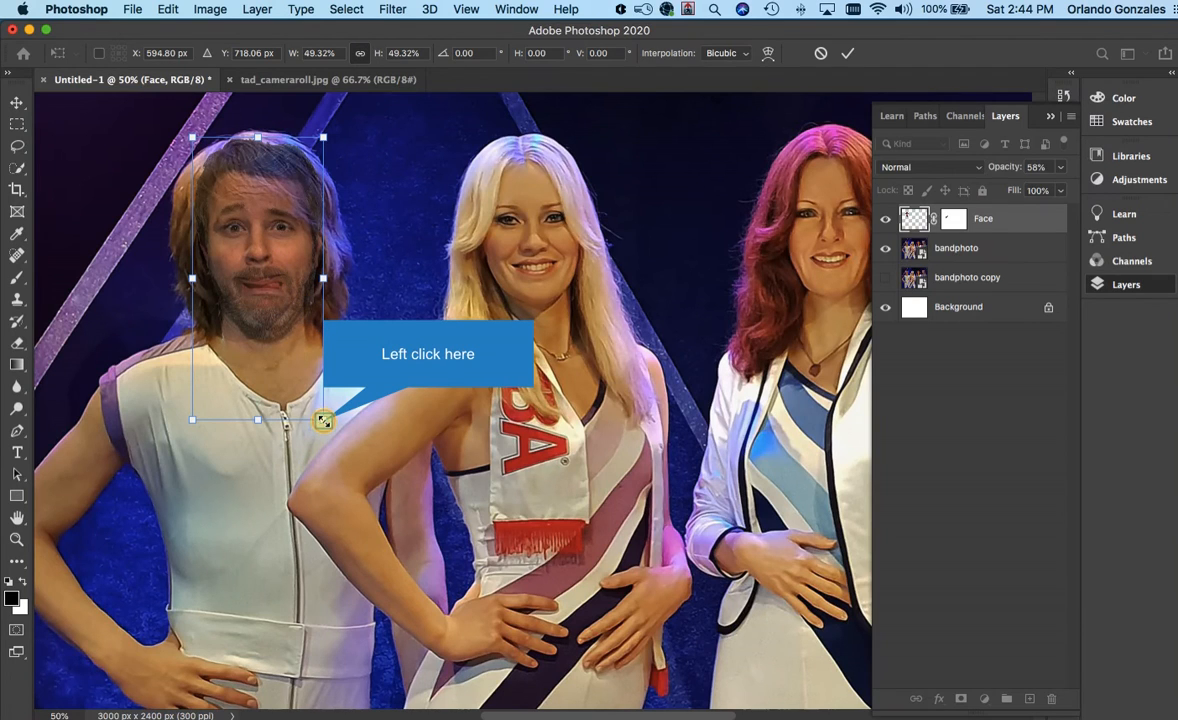
{"action": "left_click_drag", "start_coordinate": [323, 421], "coordinate": [320, 414]}
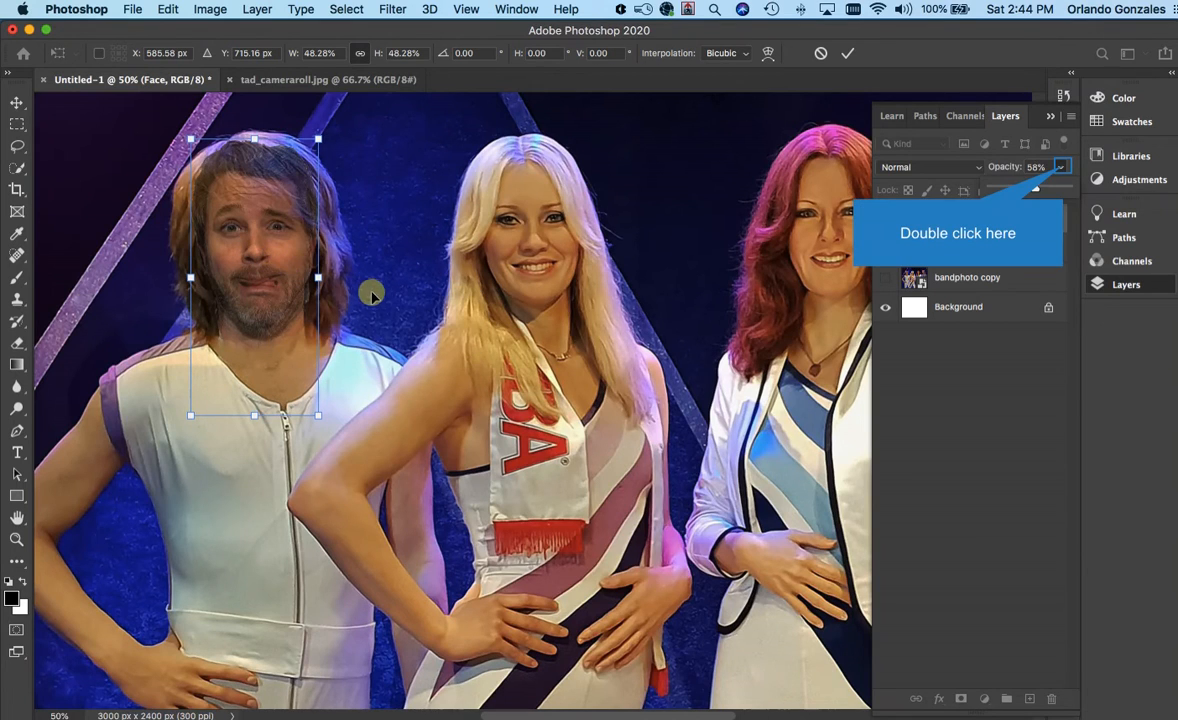
Restore the Face layer's opacity to 100% and compare the photo with that layer hidden and shown
{"action": "double_click", "coordinate": [1063, 169]}
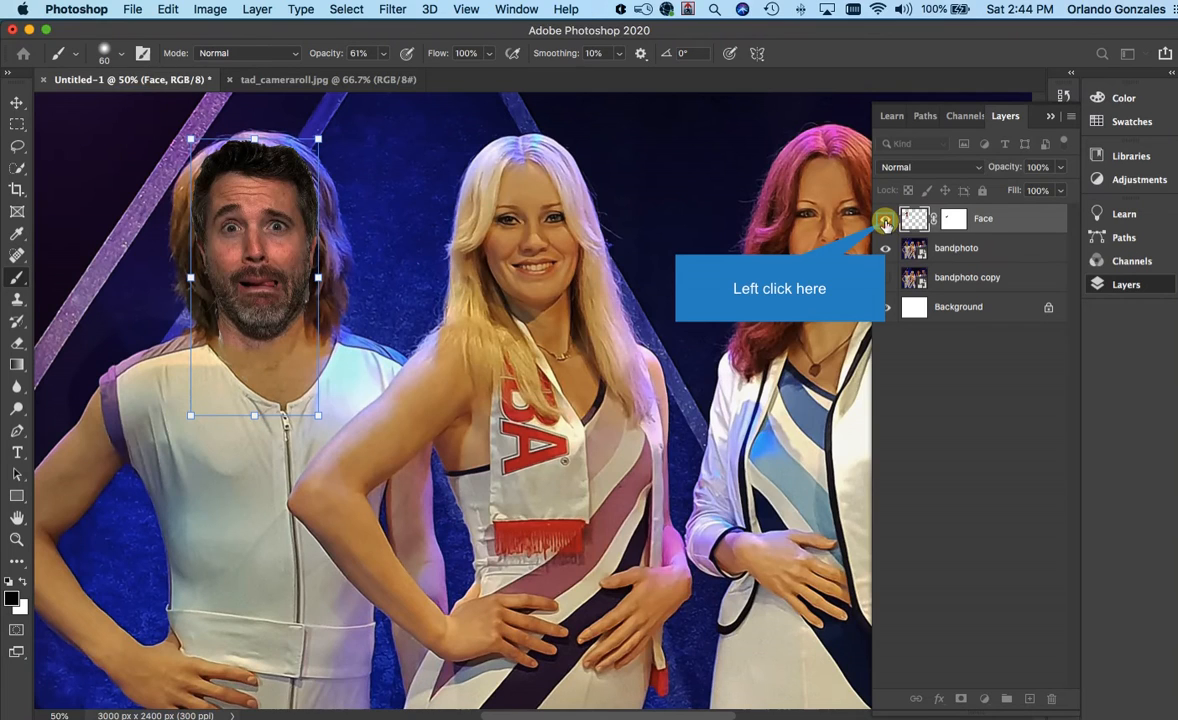
{"action": "left_click", "coordinate": [885, 222]}
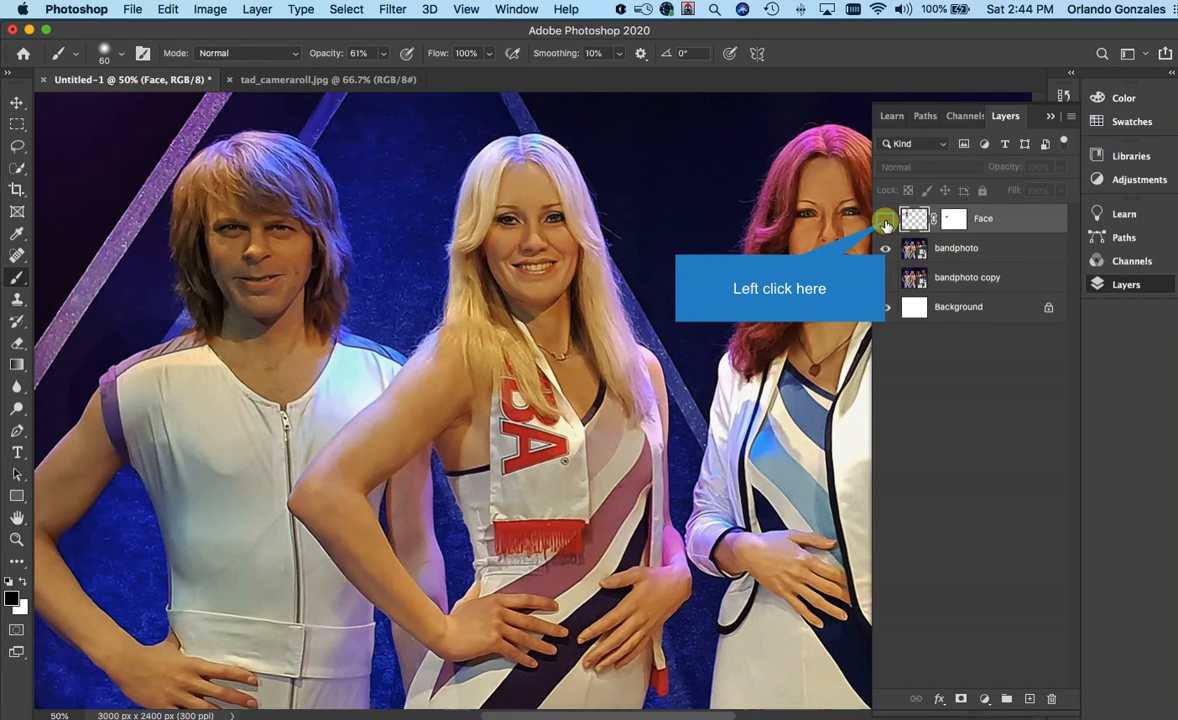
{"action": "left_click", "coordinate": [885, 222]}
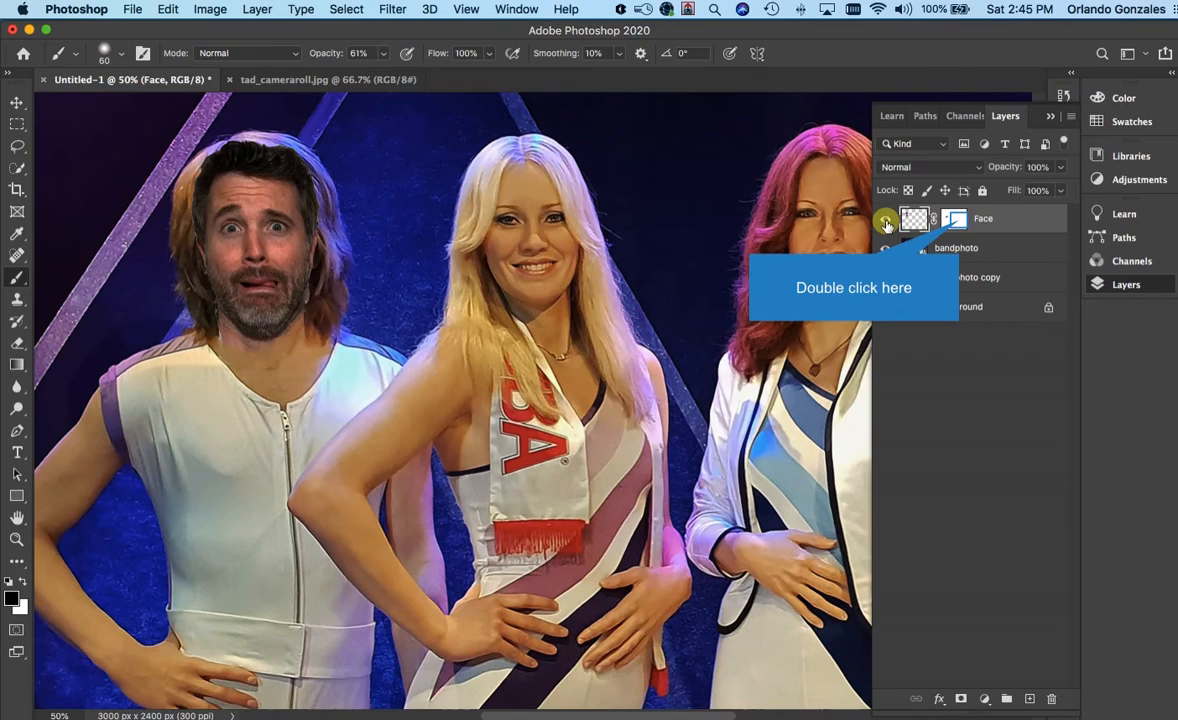
Paint black on the Face layer's mask over the man's dark hair and ears to reveal the band member's hair
{"action": "double_click", "coordinate": [957, 220]}
{"action": "key", "text": "z"}
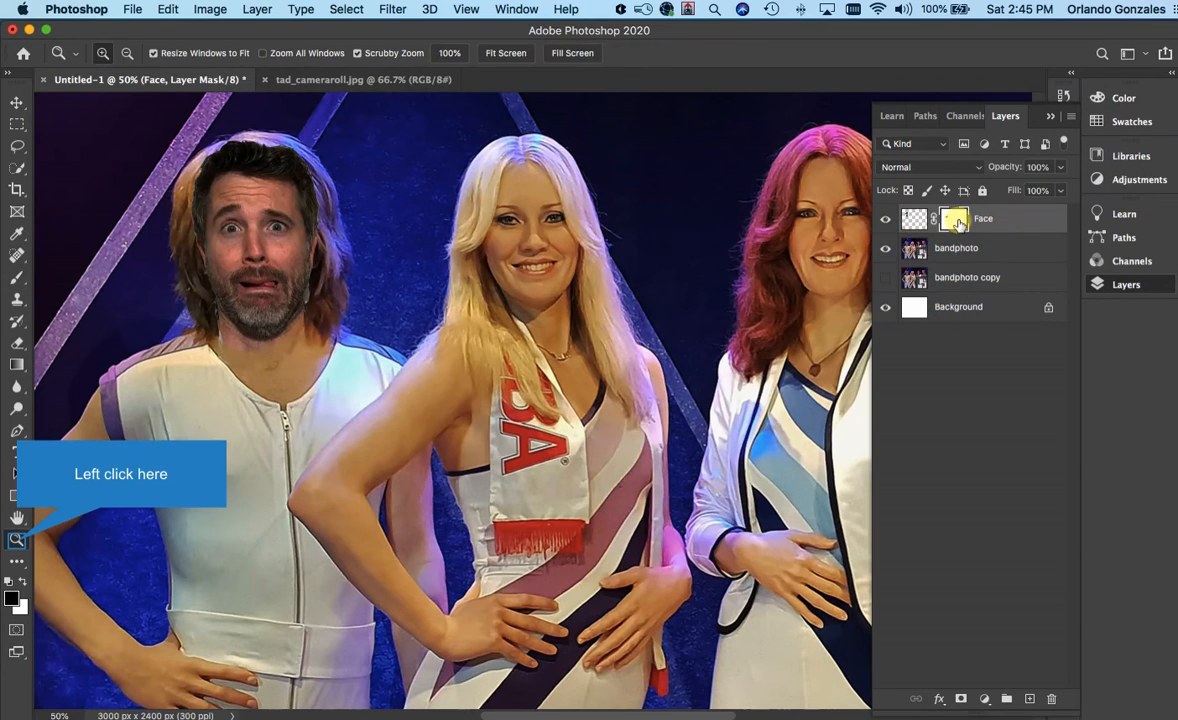
{"action": "left_click", "coordinate": [16, 540]}
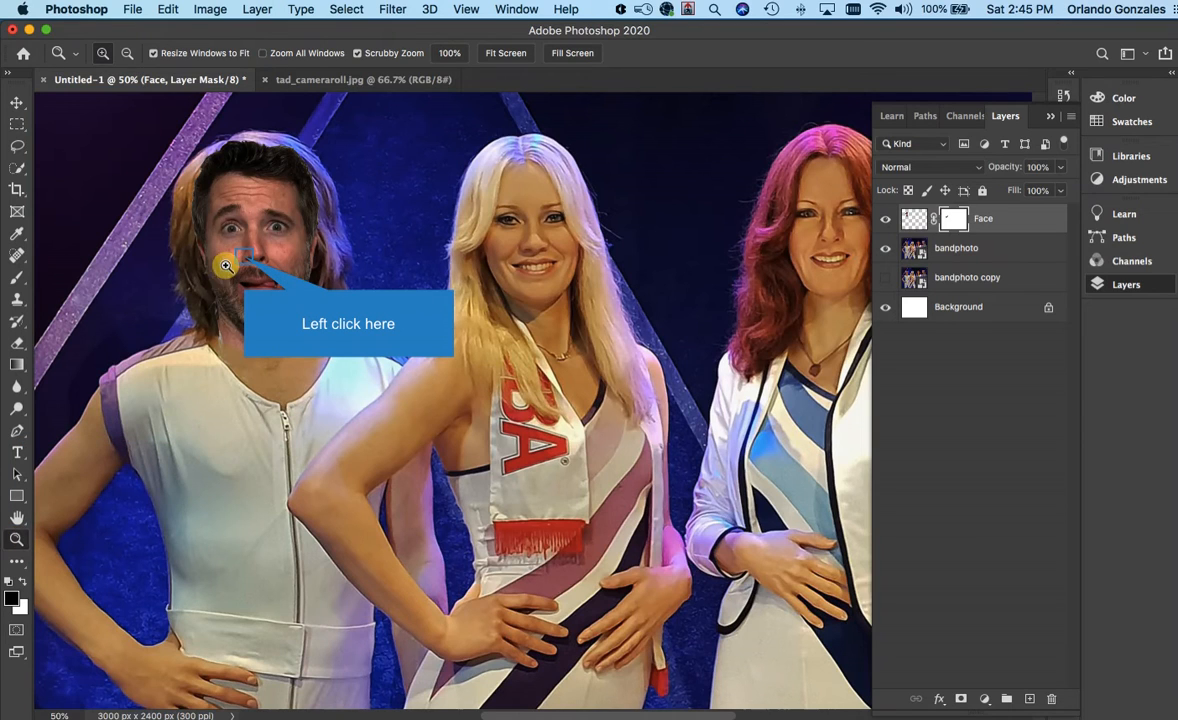
{"action": "left_click", "coordinate": [244, 257]}
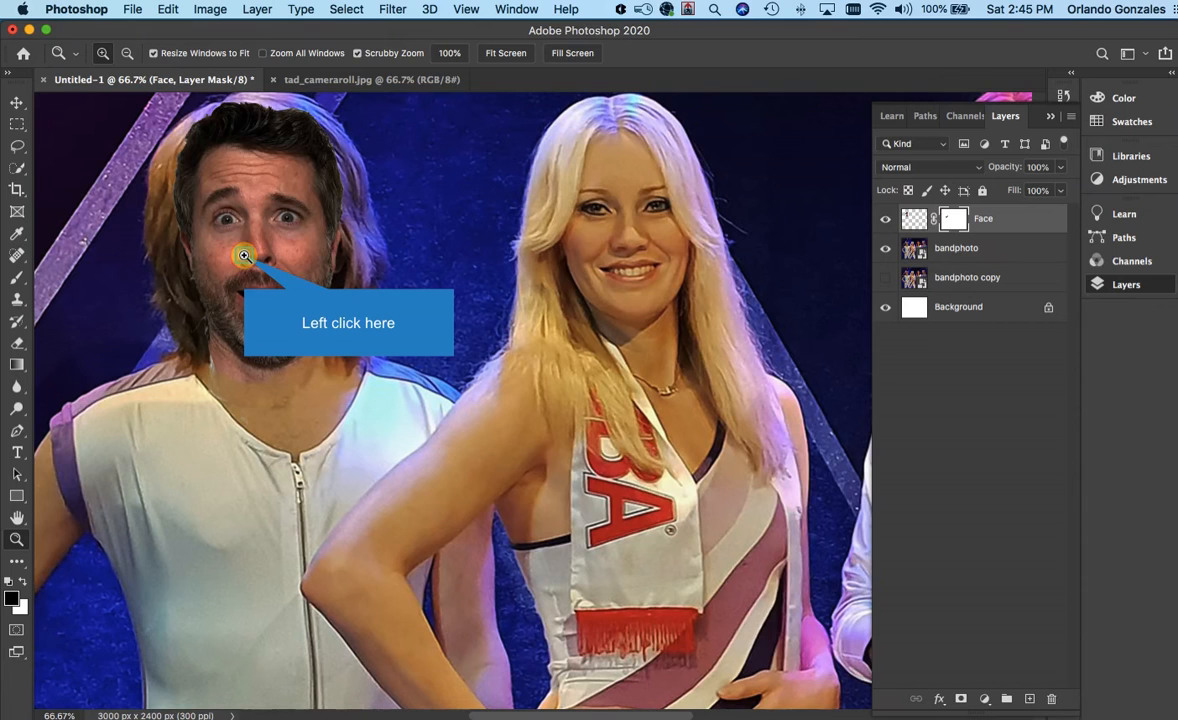
{"action": "left_click", "coordinate": [244, 256]}
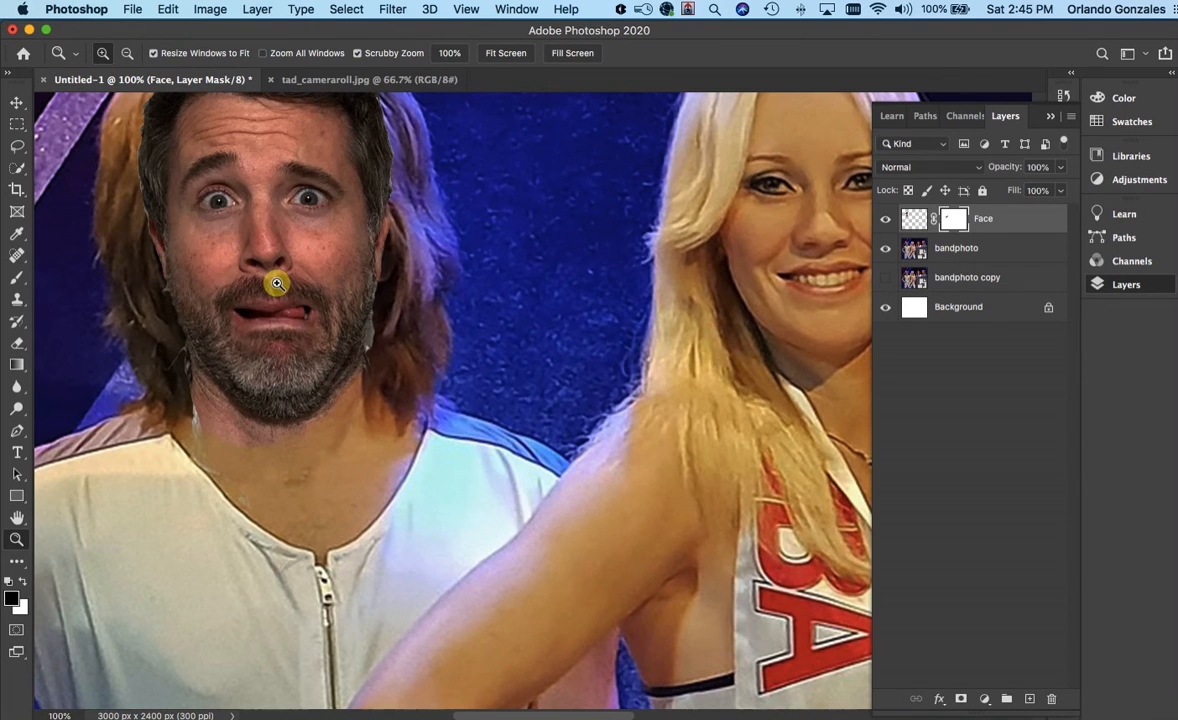
{"action": "scroll", "coordinate": [289, 282], "scroll_direction": "up", "scroll_amount": 4}
{"action": "scroll", "coordinate": [290, 283], "scroll_direction": "left", "scroll_amount": 4}
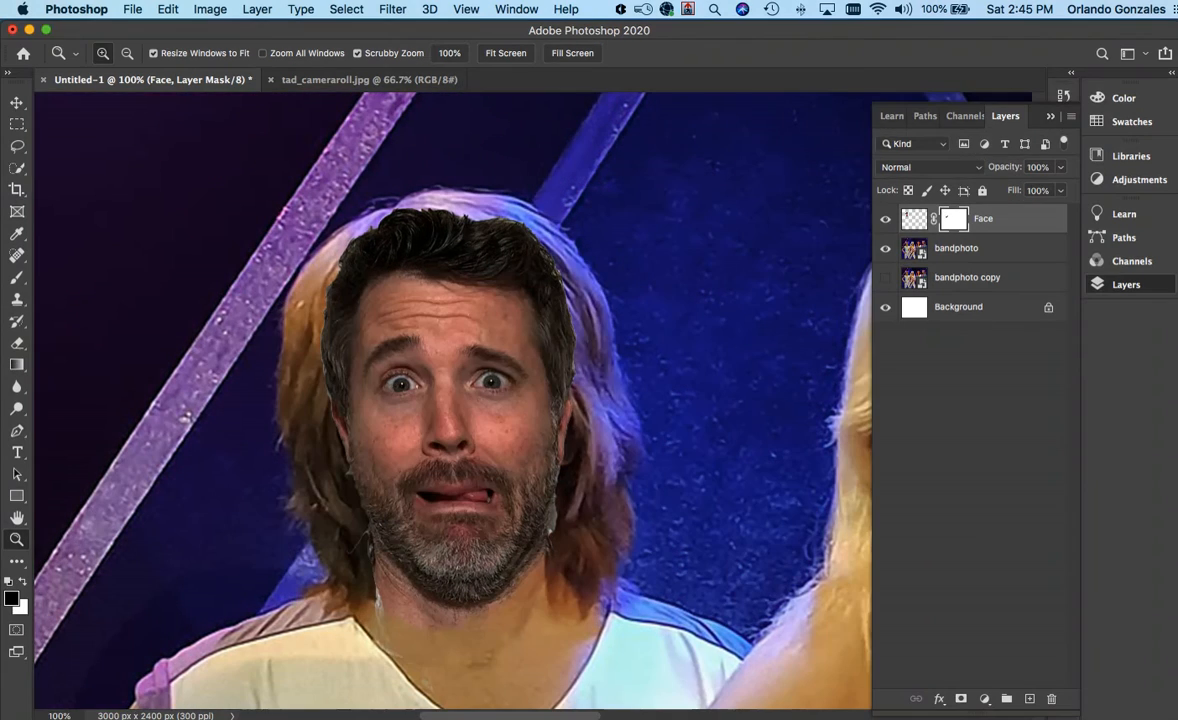
{"action": "key", "text": "b"}
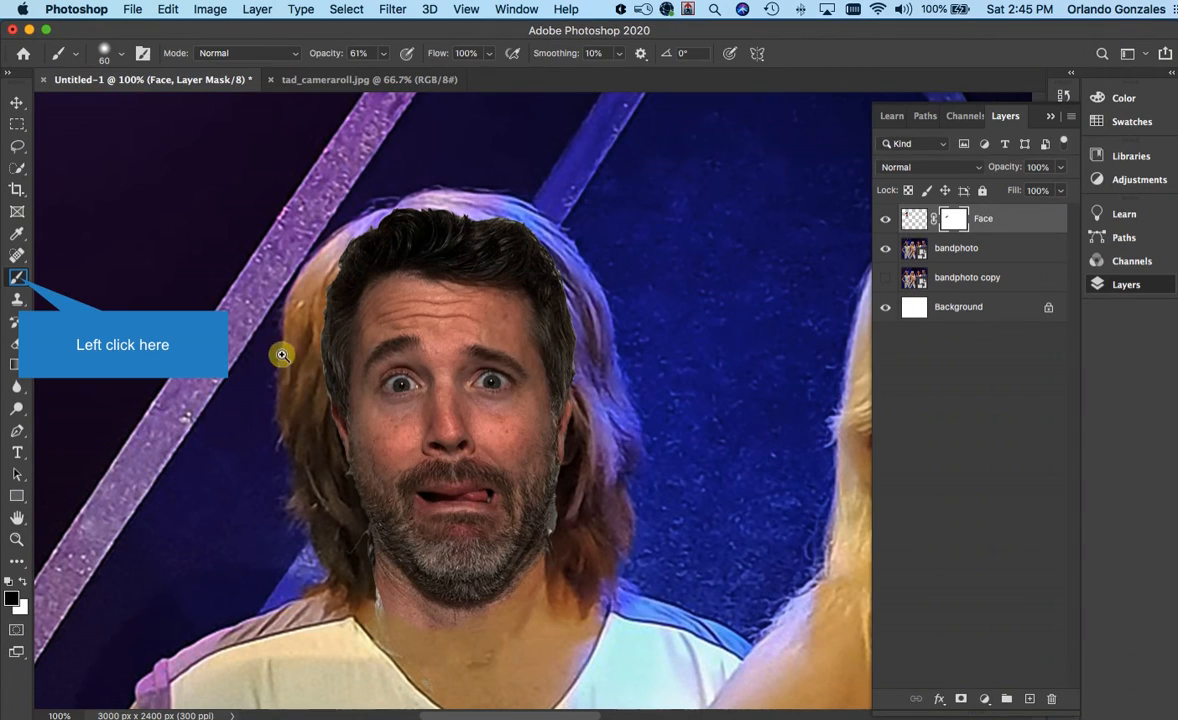
{"action": "left_click", "coordinate": [18, 280]}
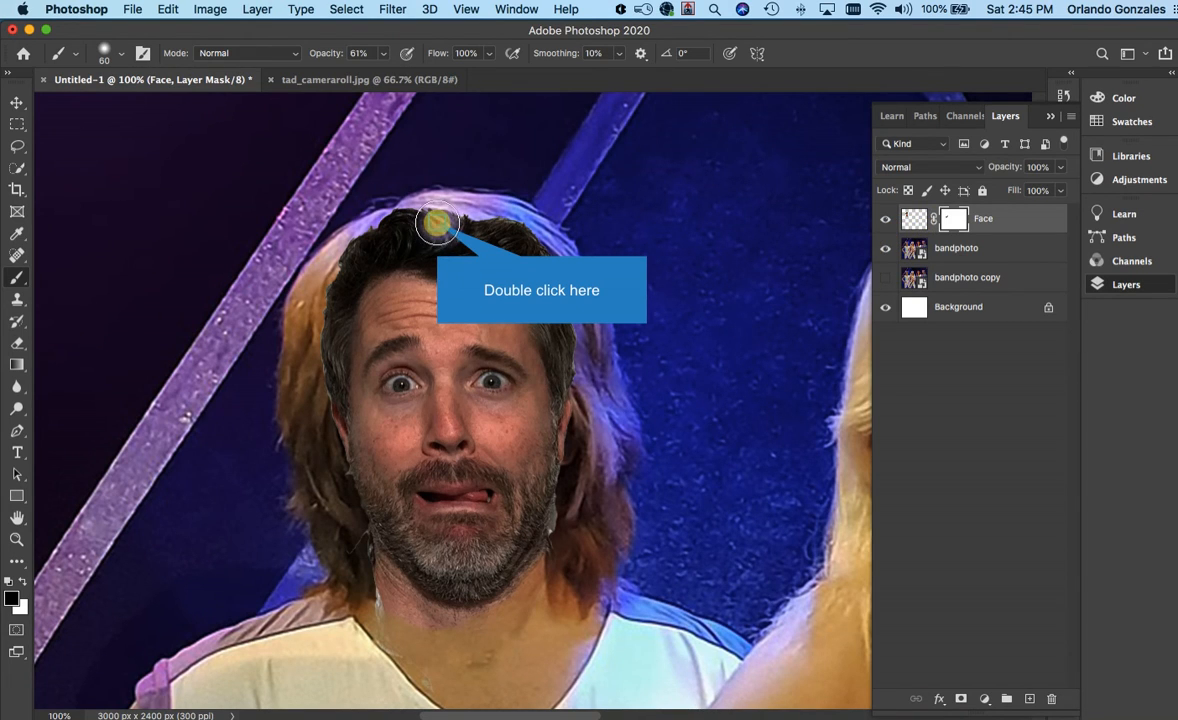
{"action": "double_click", "coordinate": [437, 224]}
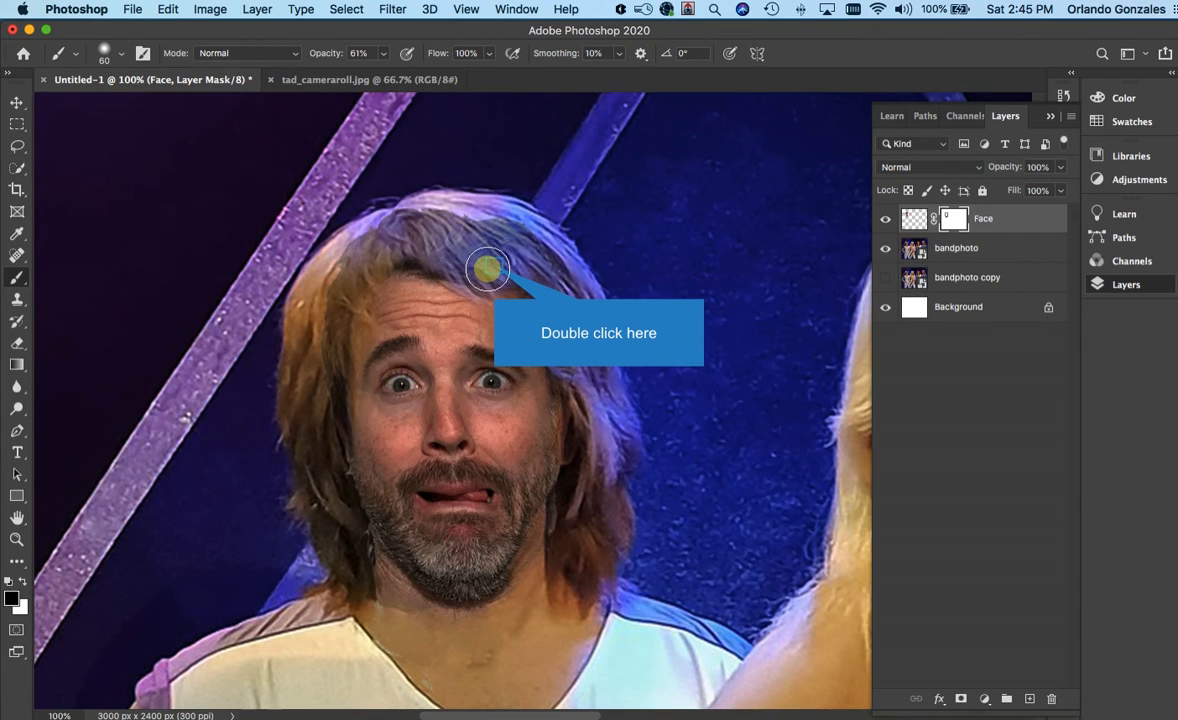
Refine the Face mask along the fringe, the sides of the face and the neck to blend the remaining edges
{"action": "double_click", "coordinate": [494, 265]}
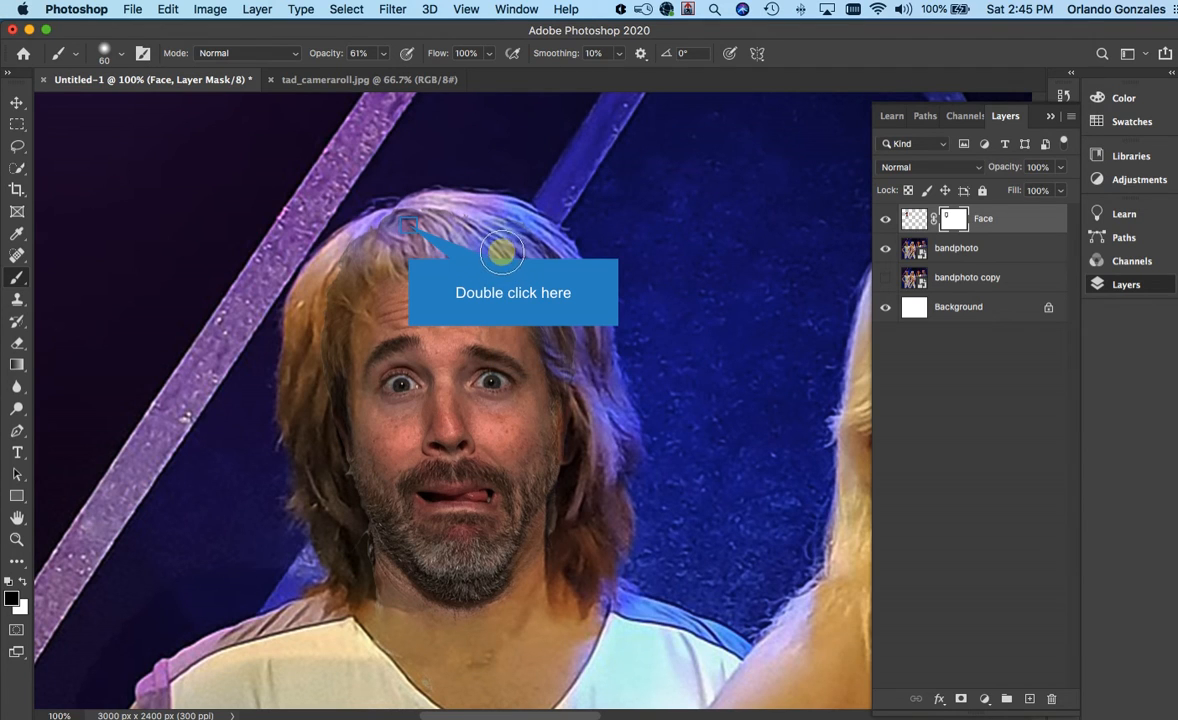
{"action": "double_click", "coordinate": [408, 226]}
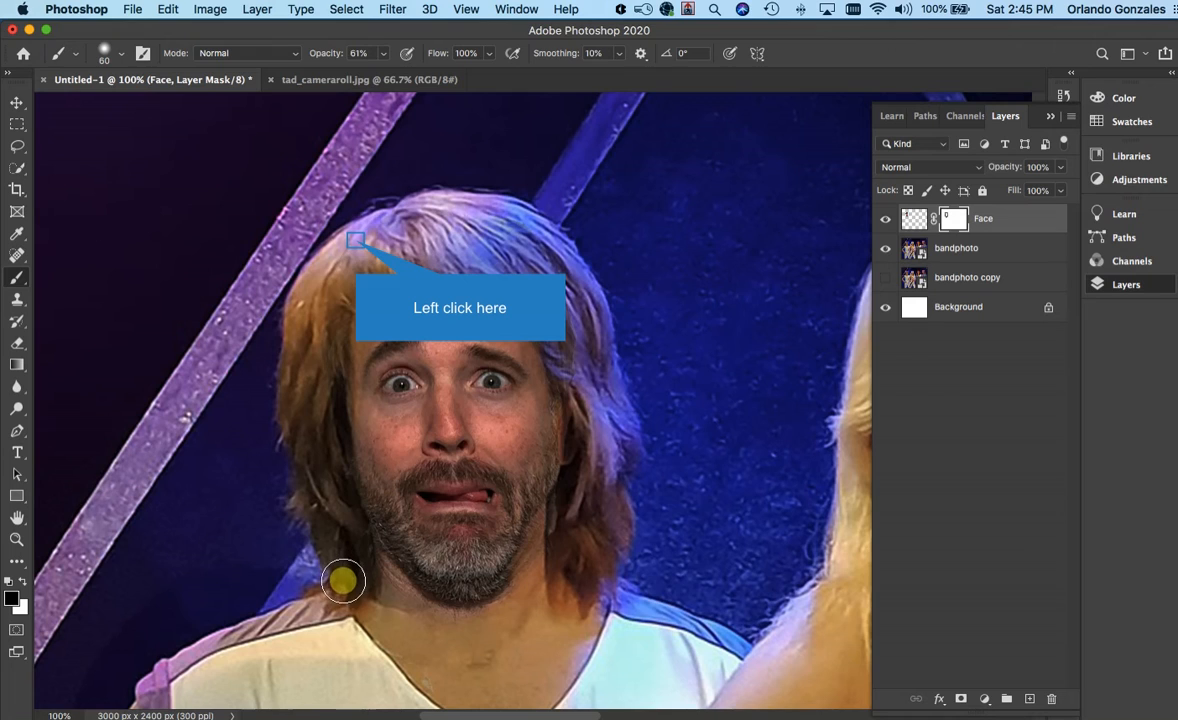
{"action": "left_click", "coordinate": [355, 240]}
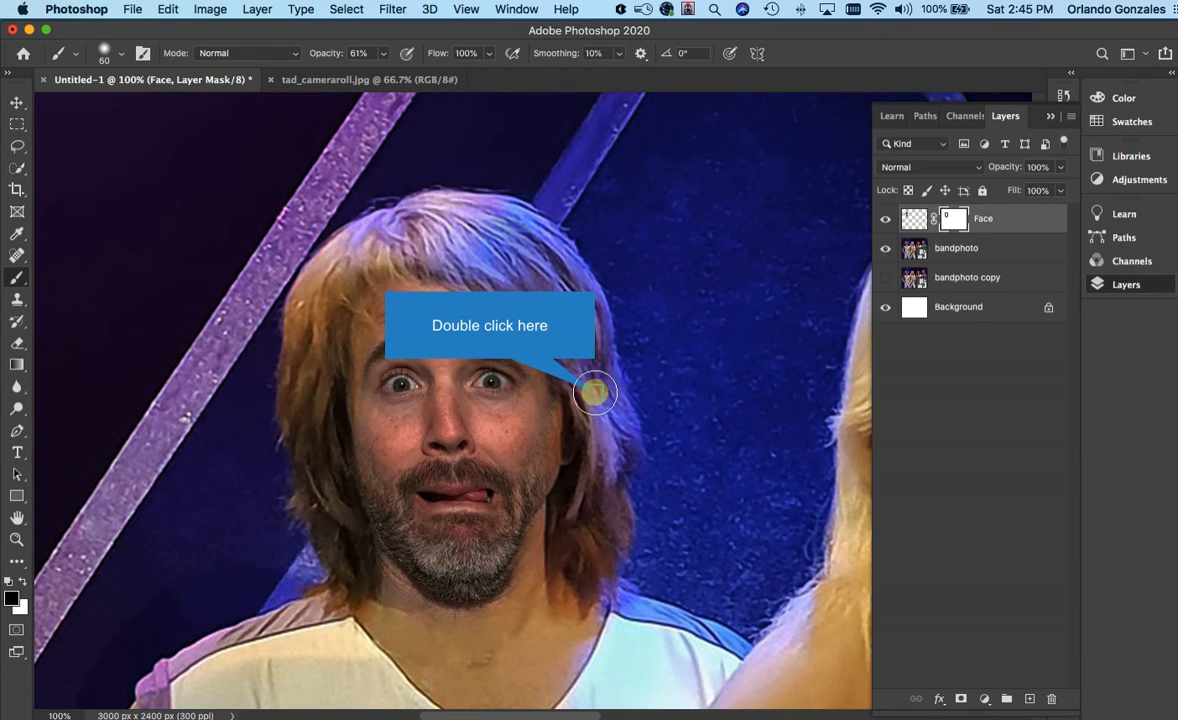
{"action": "double_click", "coordinate": [595, 393]}
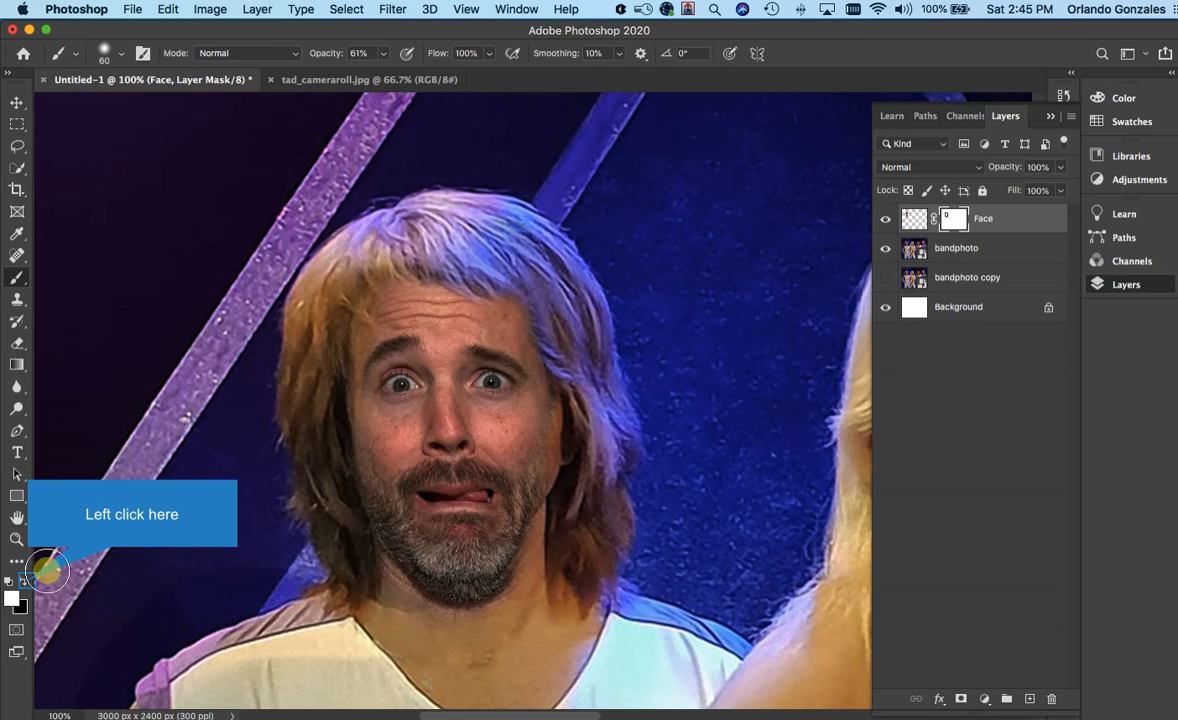
Paint white on the Face mask with a 22 px brush to restore the beard and cheek edge on the photo's right side
{"action": "left_click", "coordinate": [26, 582]}
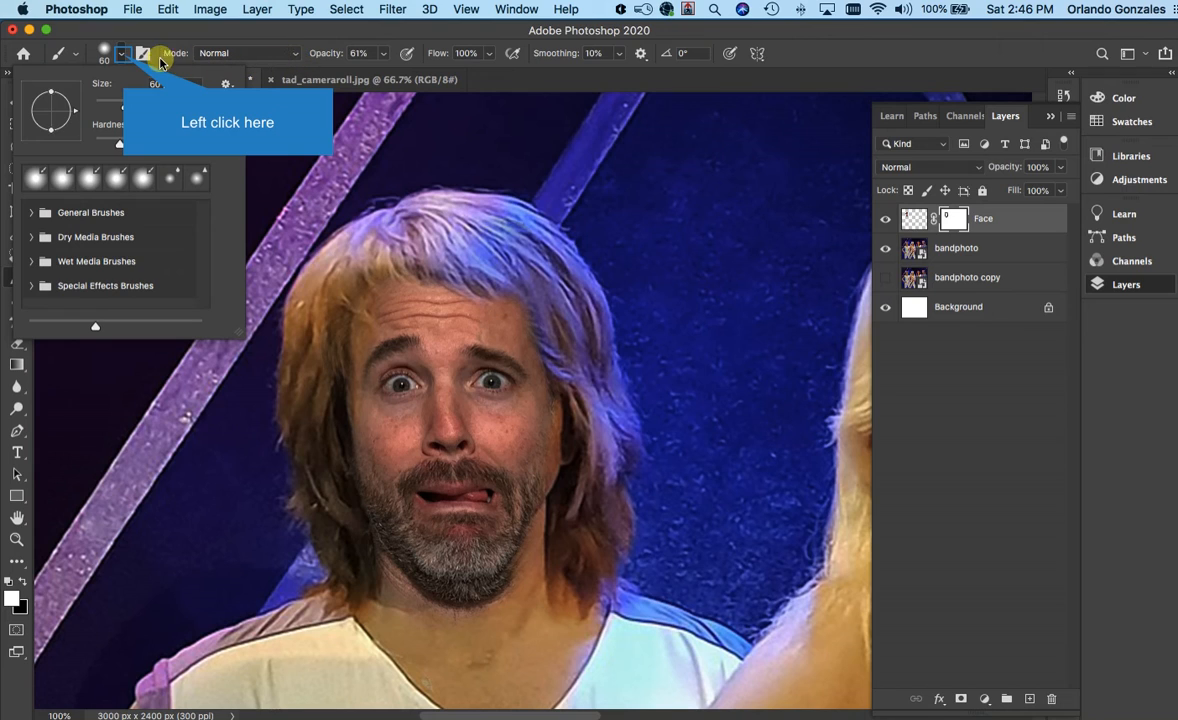
{"action": "left_click", "coordinate": [123, 58]}
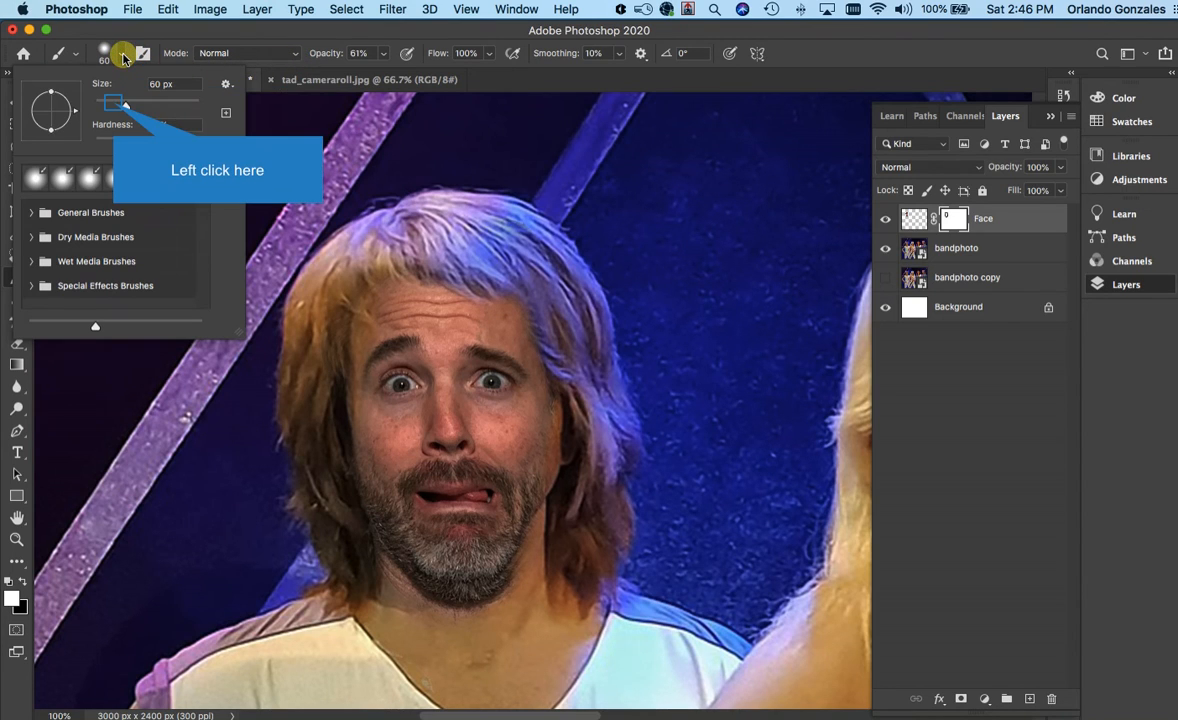
{"action": "left_click", "coordinate": [113, 104]}
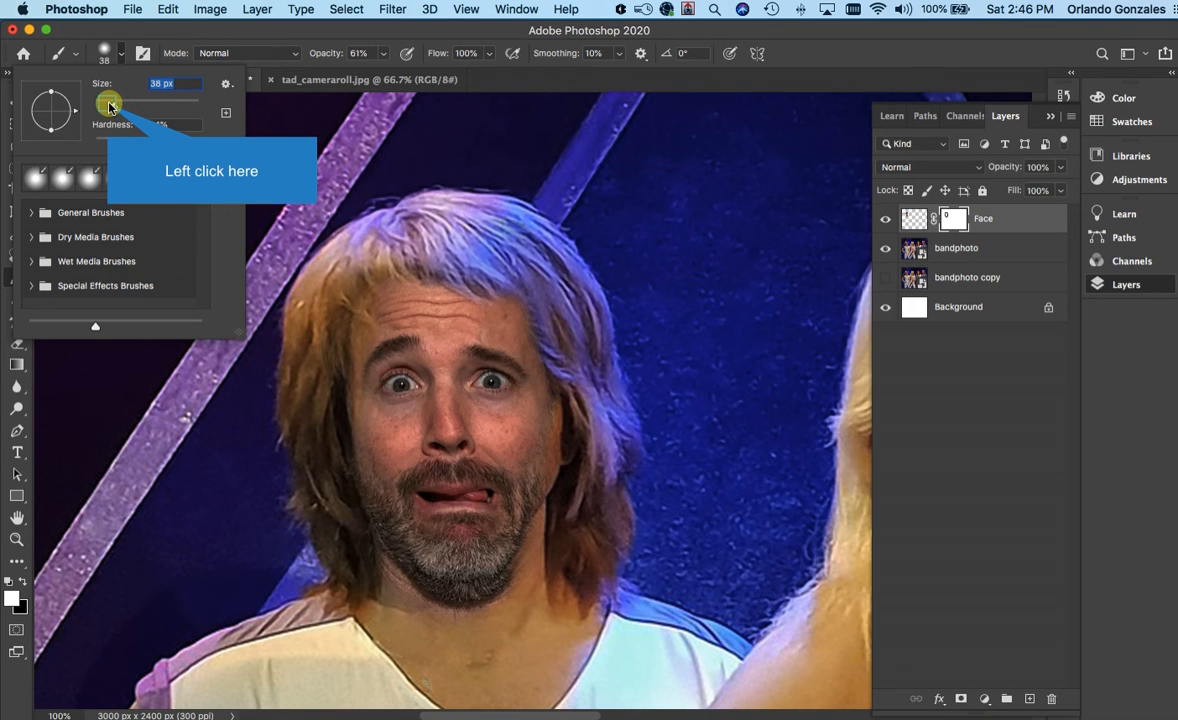
{"action": "left_click", "coordinate": [108, 104]}
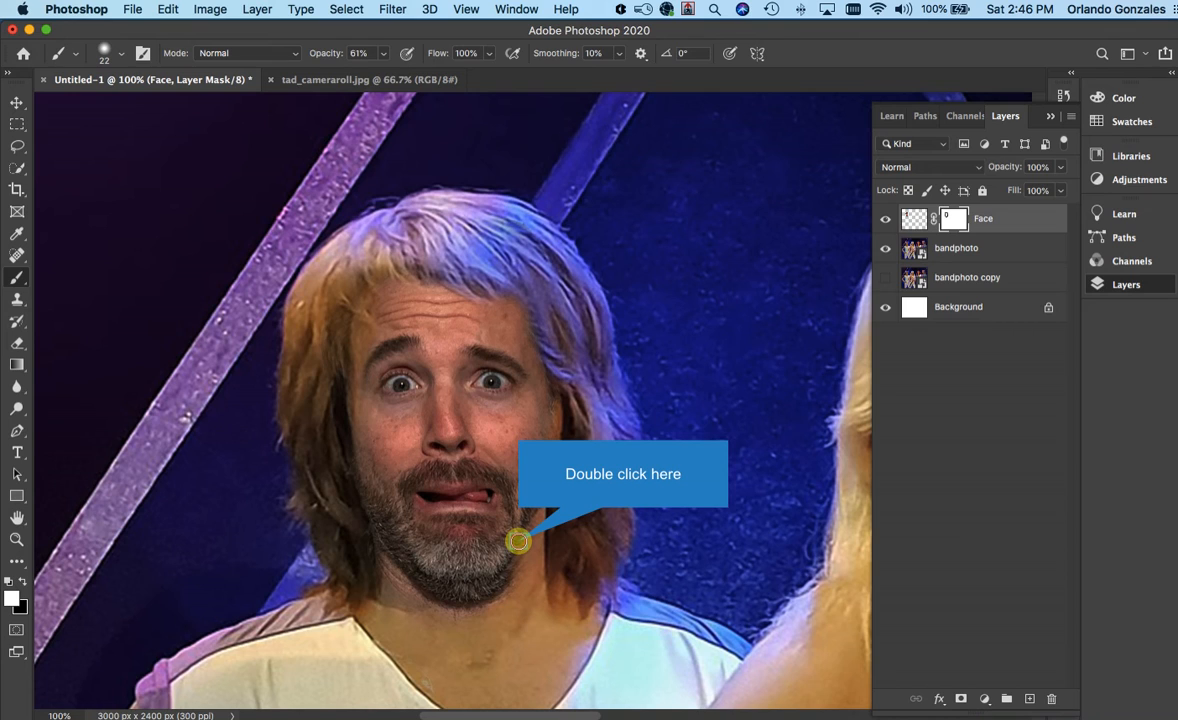
{"action": "double_click", "coordinate": [518, 541]}
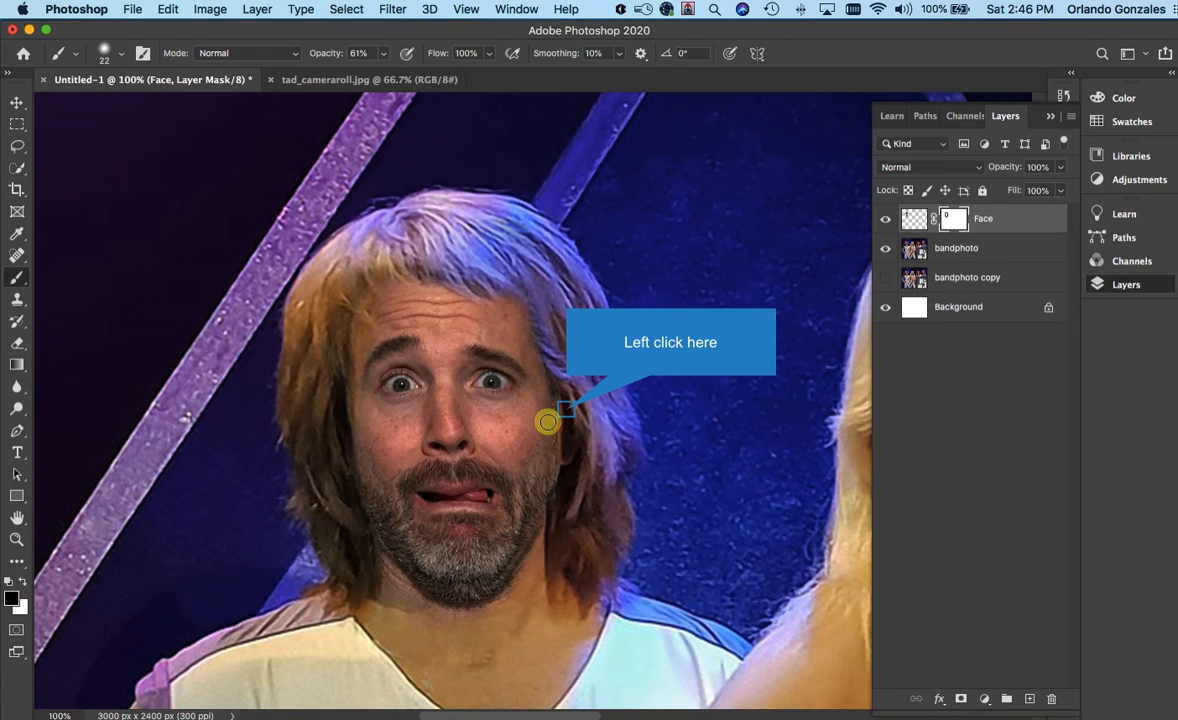
{"action": "key", "text": "x"}
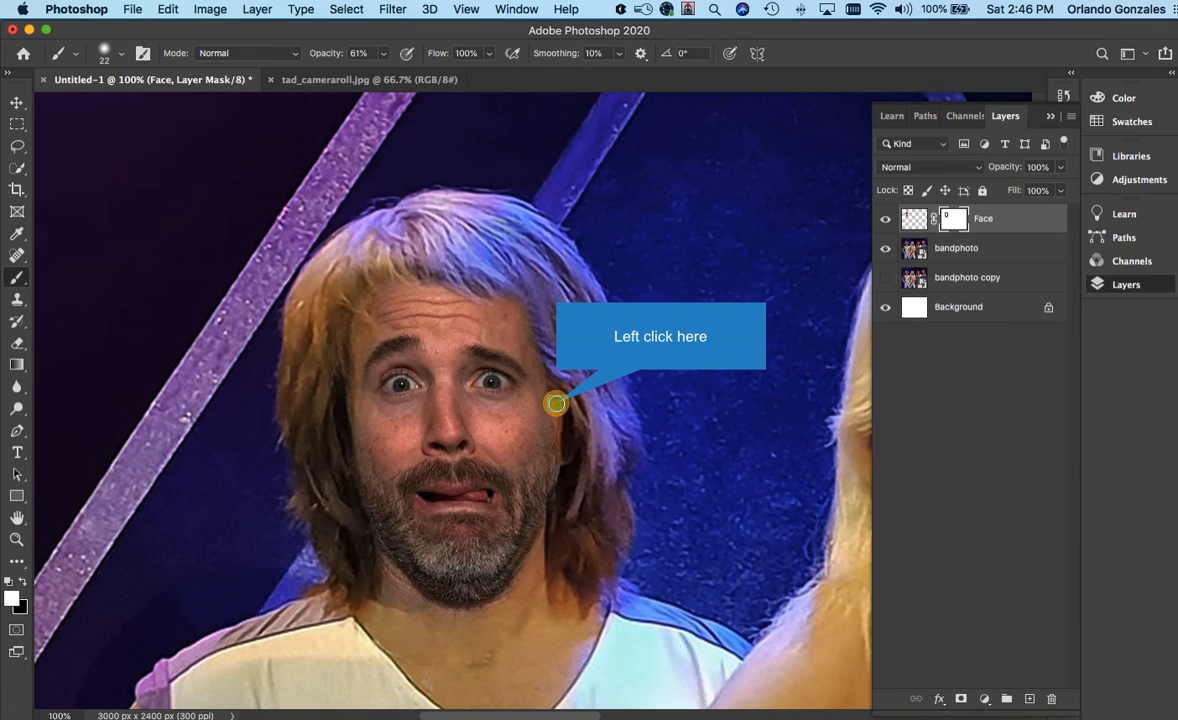
{"action": "left_click", "coordinate": [556, 403]}
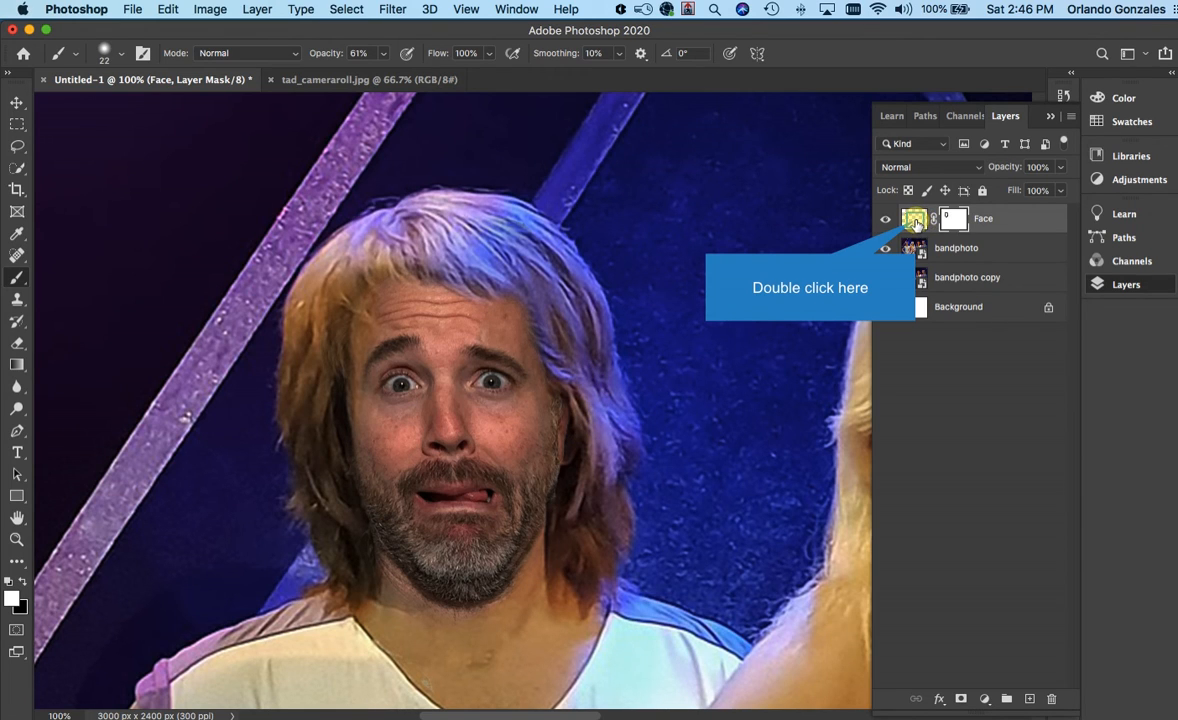
Apply a Photo Filter adjustment to the Face layer's image using Warming Filter (81) at 59% density
{"action": "left_click", "coordinate": [914, 220]}
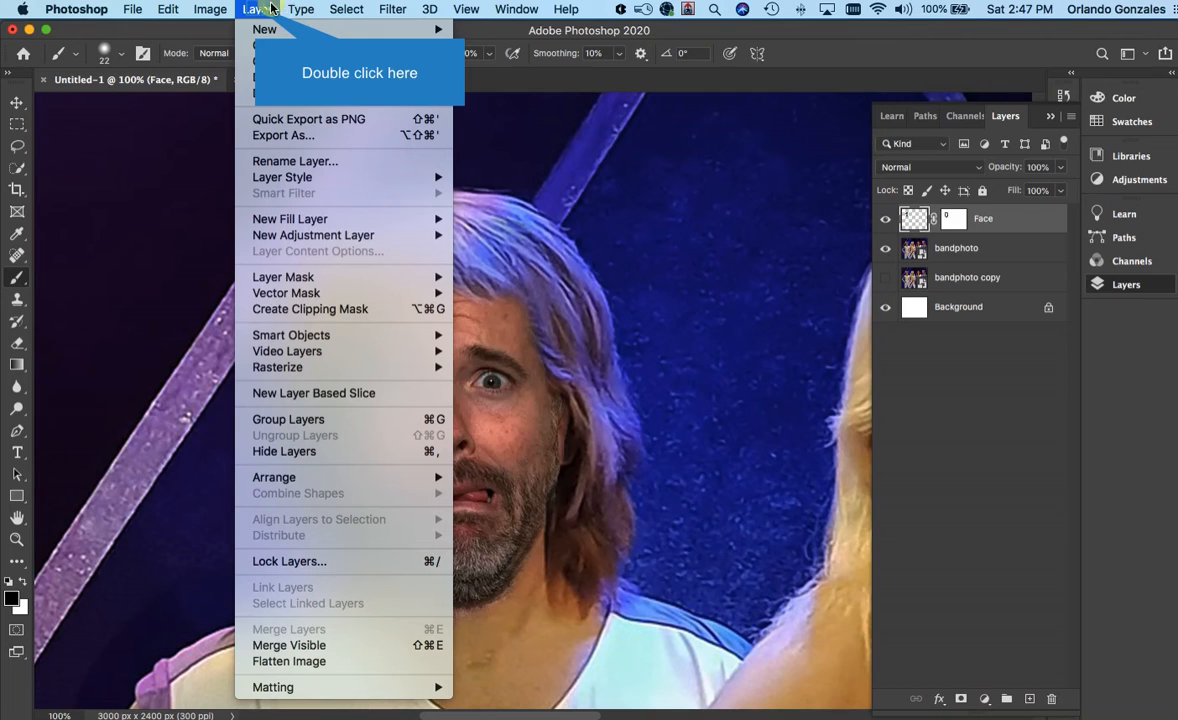
{"action": "mouse_move", "coordinate": [216, 12]}
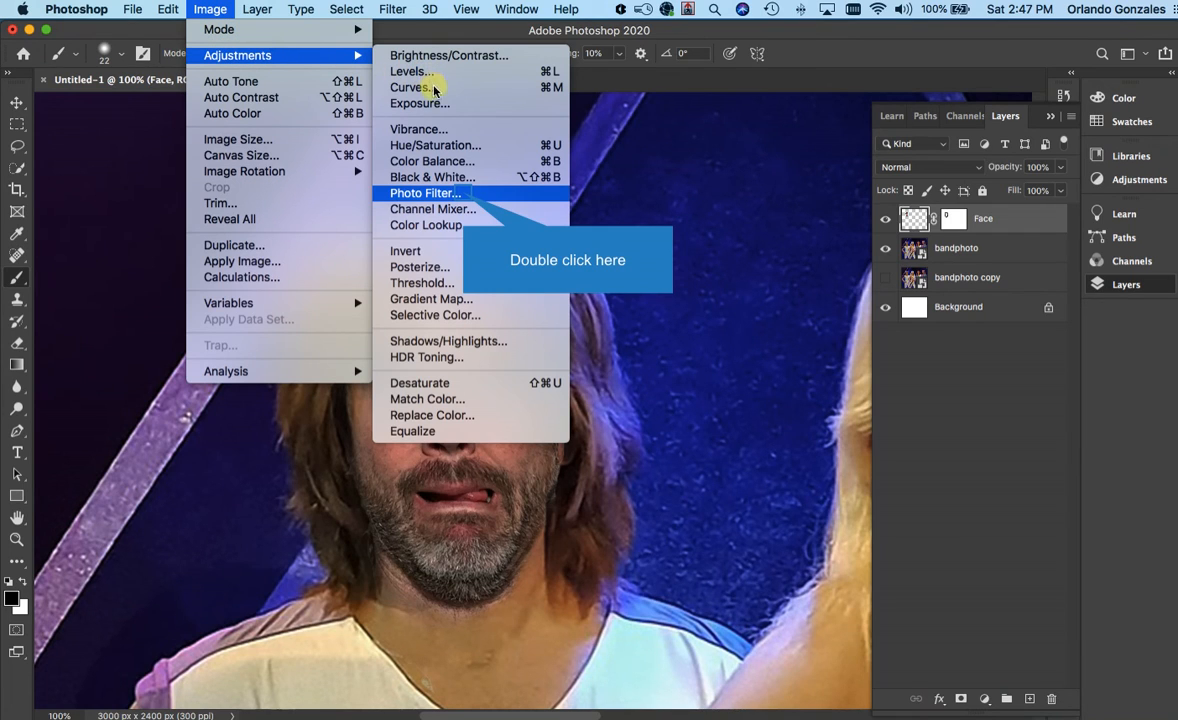
{"action": "left_click", "coordinate": [463, 196]}
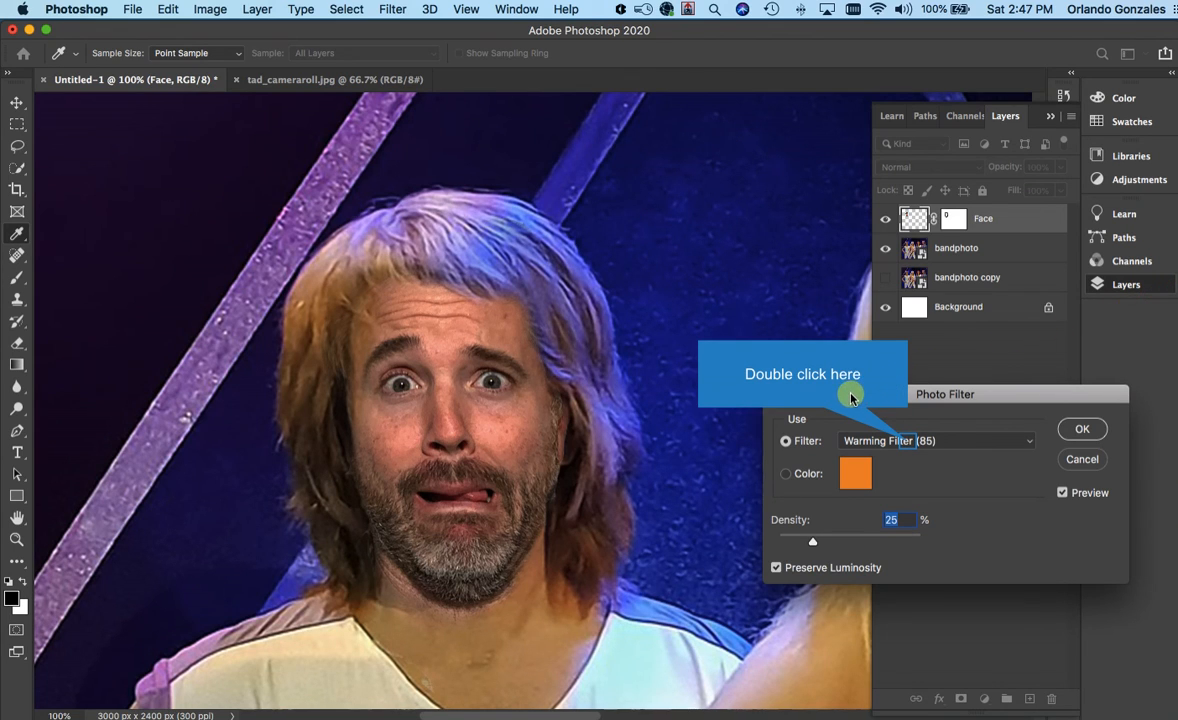
{"action": "left_click", "coordinate": [907, 445]}
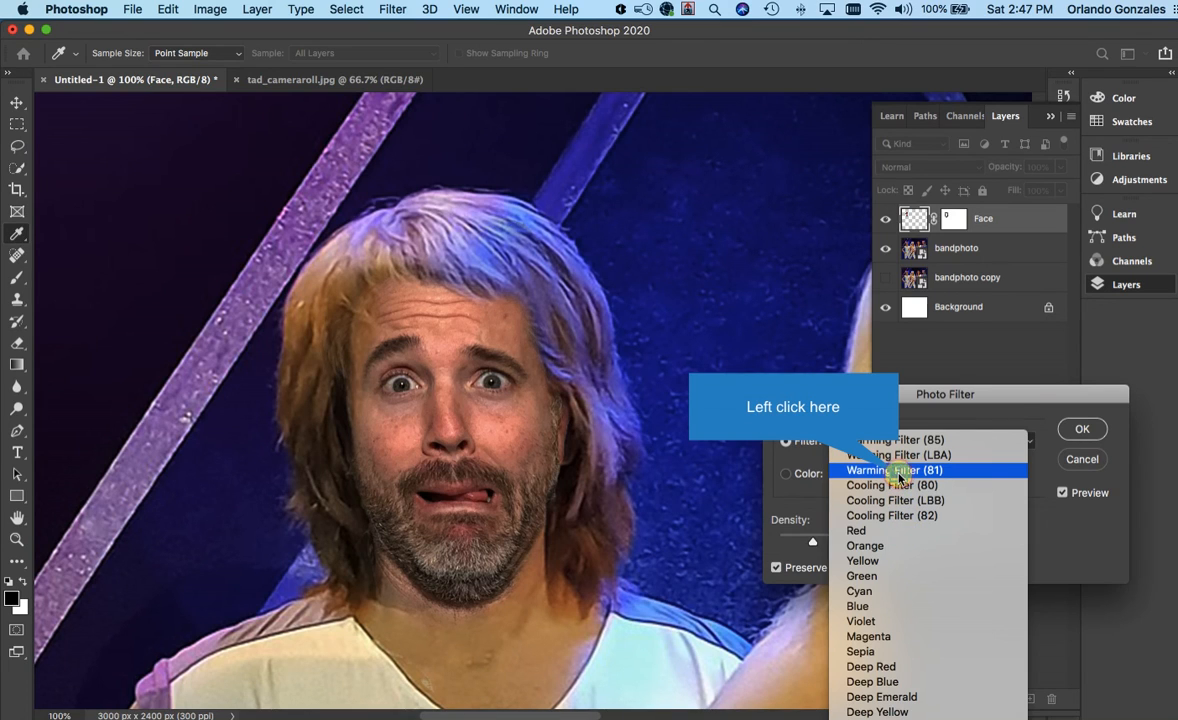
{"action": "left_click", "coordinate": [897, 471]}
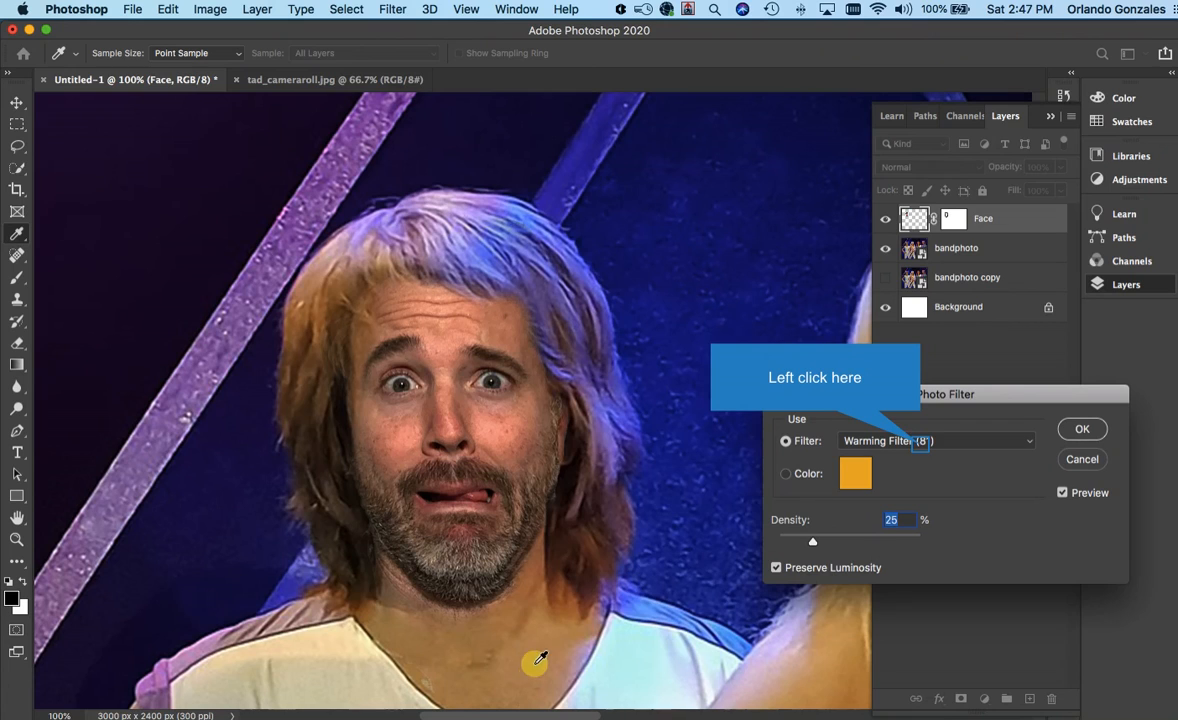
{"action": "left_click", "coordinate": [921, 447]}
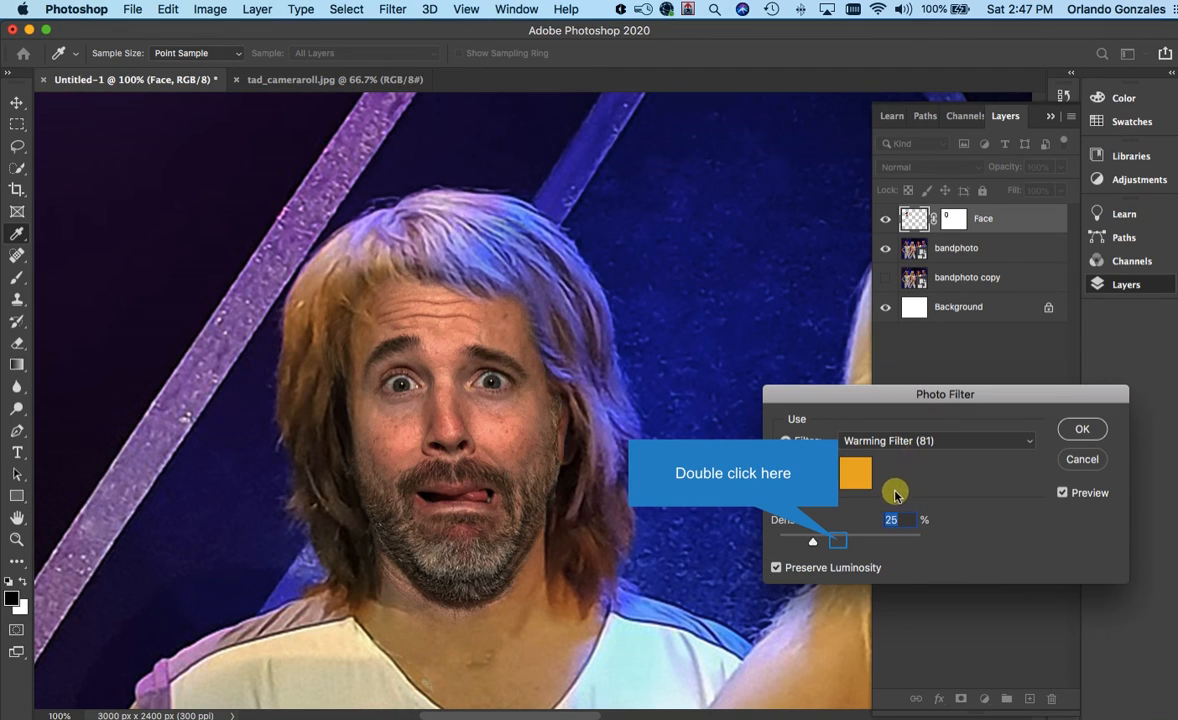
{"action": "double_click", "coordinate": [838, 543]}
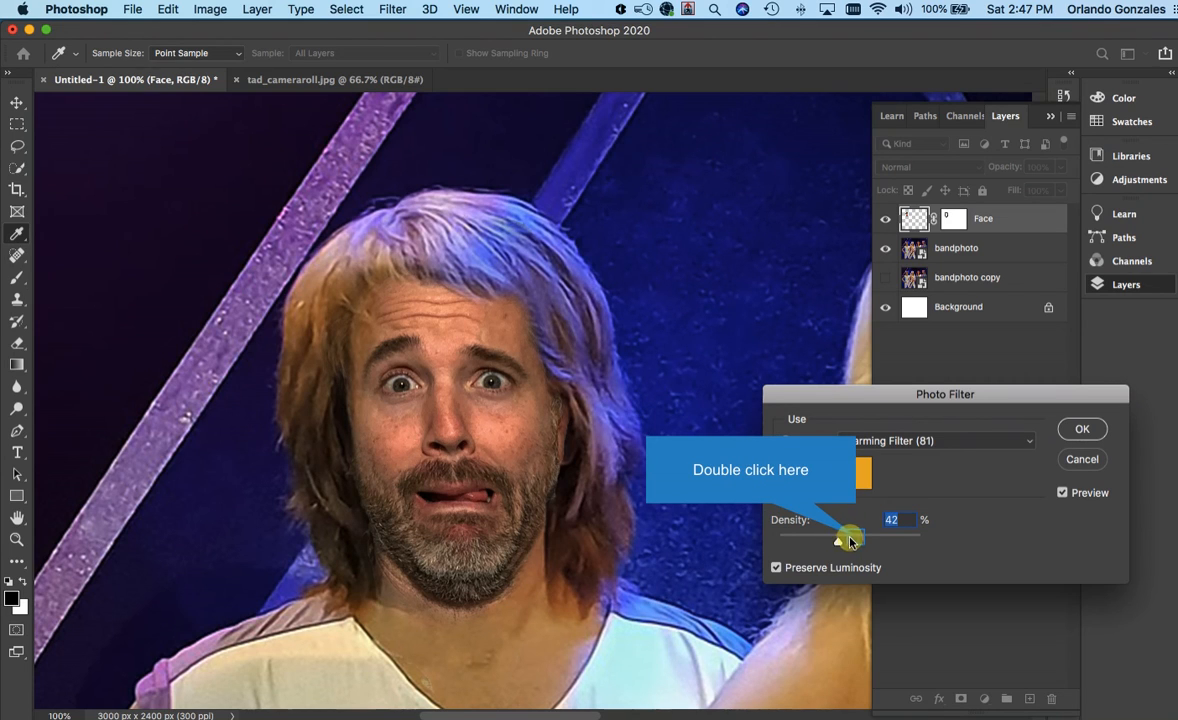
{"action": "left_click", "coordinate": [855, 541]}
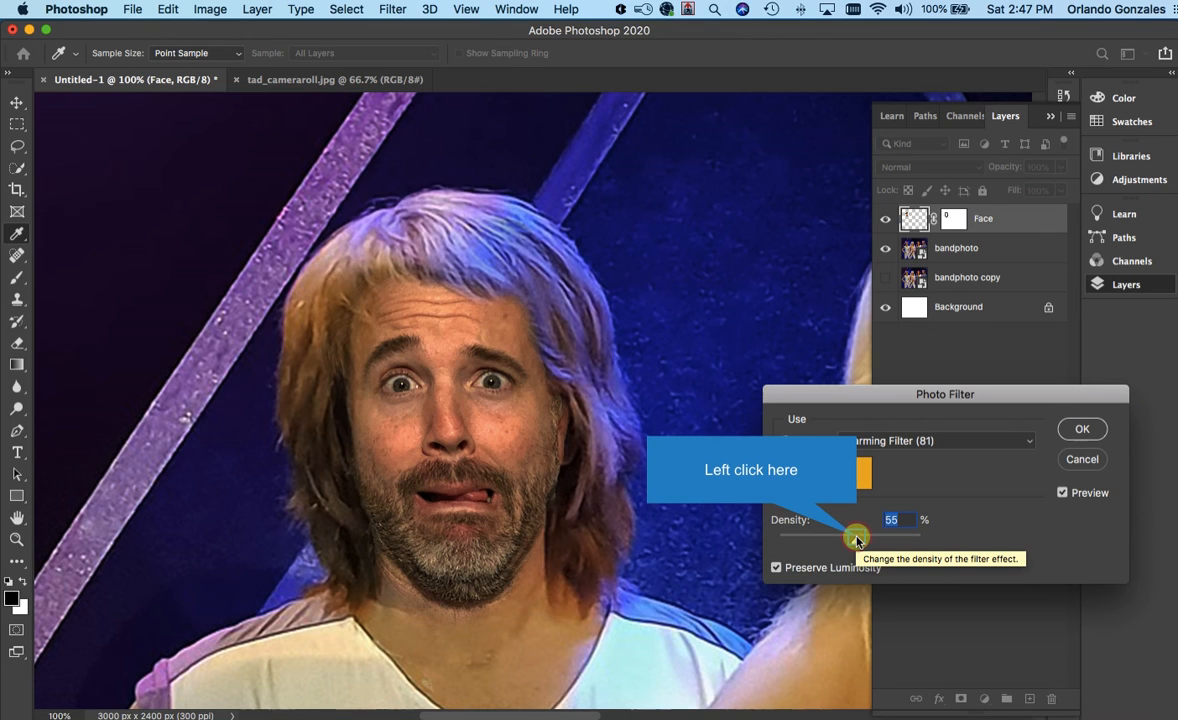
{"action": "left_click", "coordinate": [861, 541]}
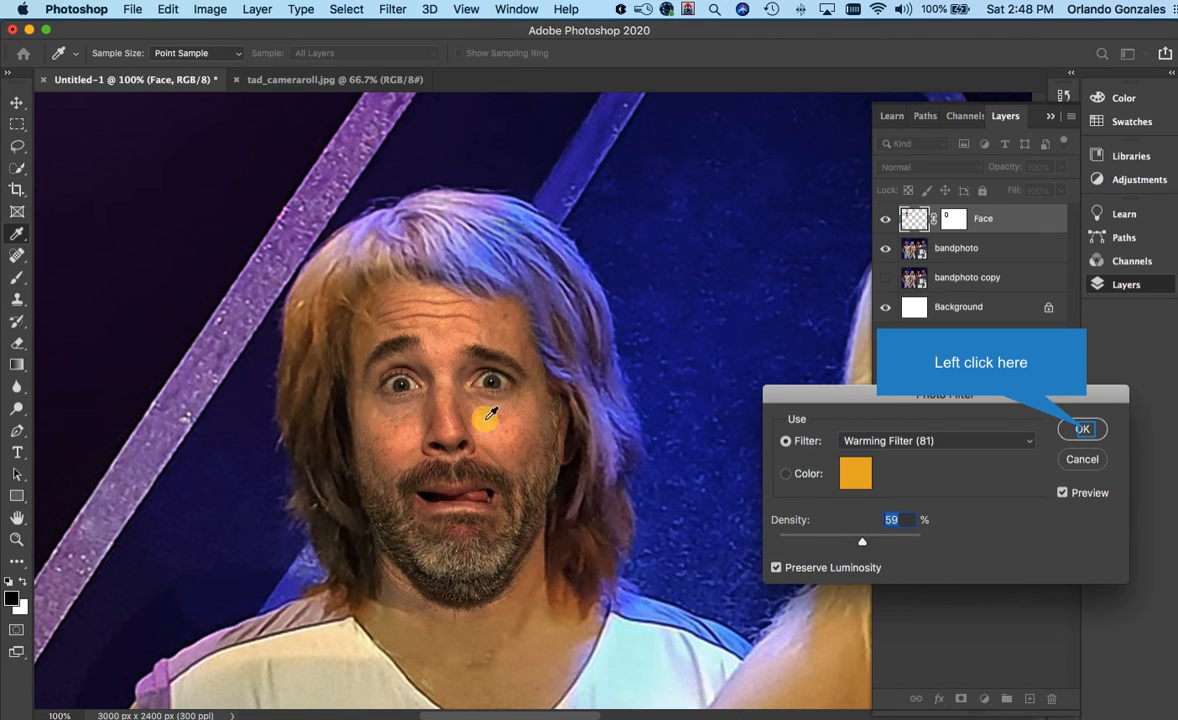
{"action": "left_click", "coordinate": [1085, 430]}
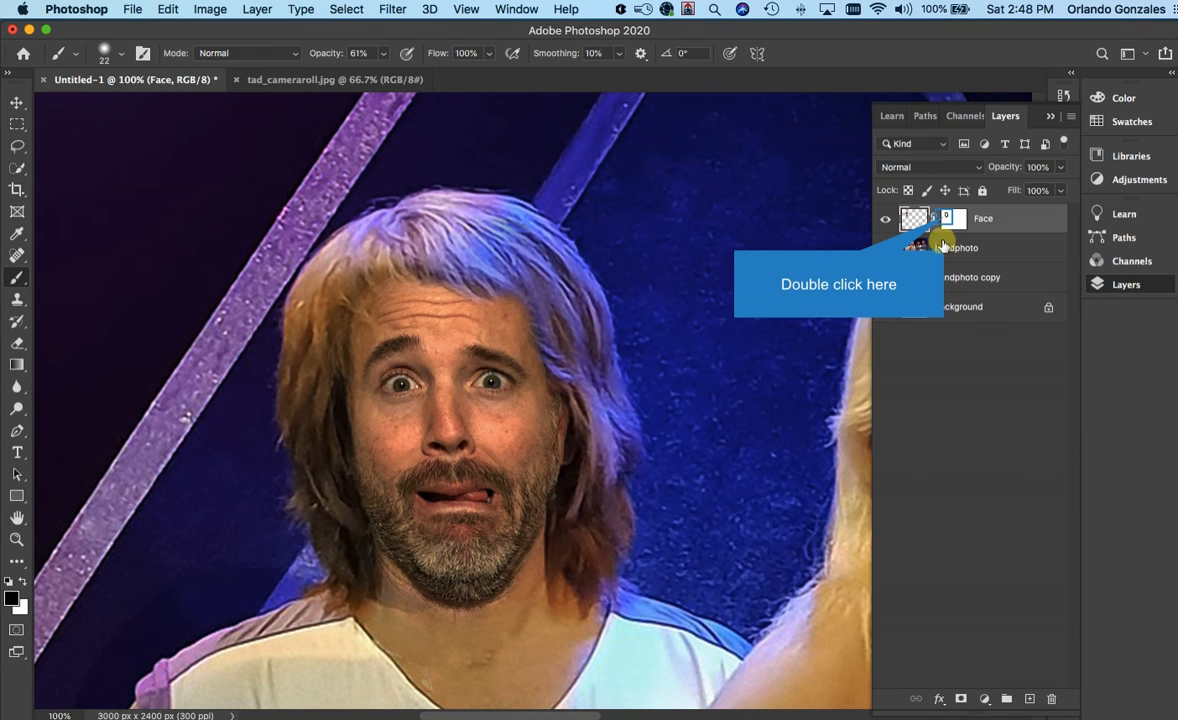
Touch up the Face mask beside the neck below the beard, alternating between black and white paint
{"action": "left_click", "coordinate": [944, 218]}
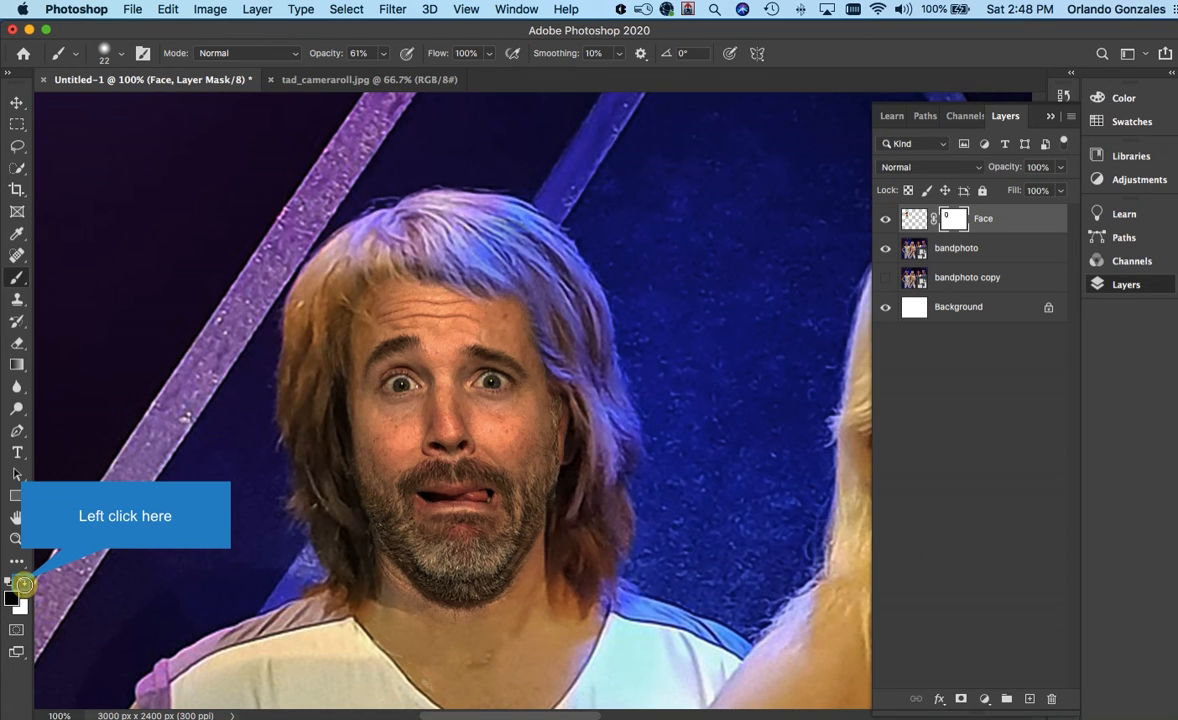
{"action": "left_click", "coordinate": [20, 583]}
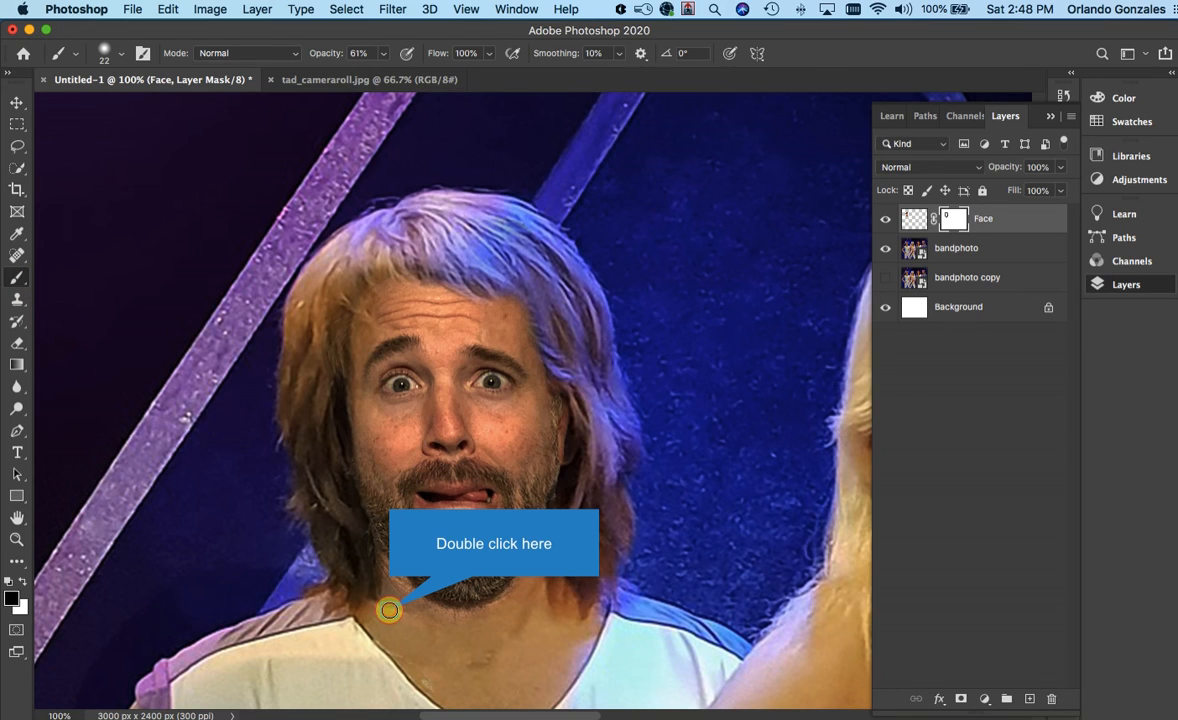
{"action": "double_click", "coordinate": [389, 610]}
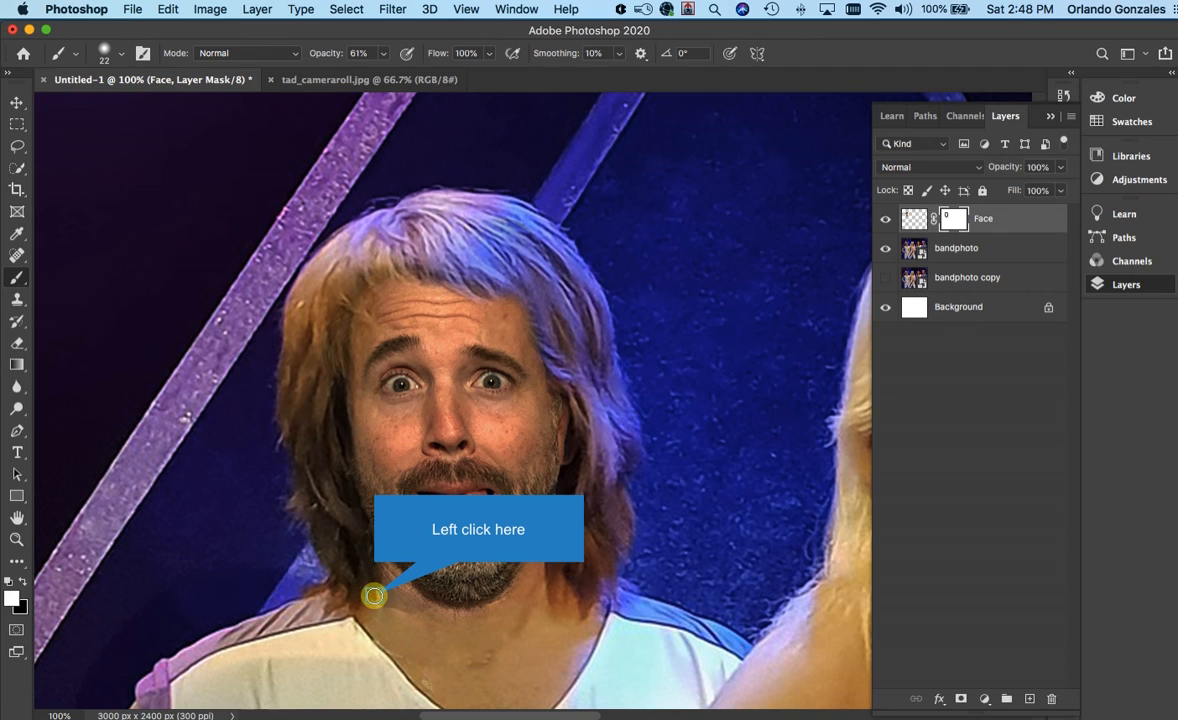
{"action": "left_click", "coordinate": [373, 596]}
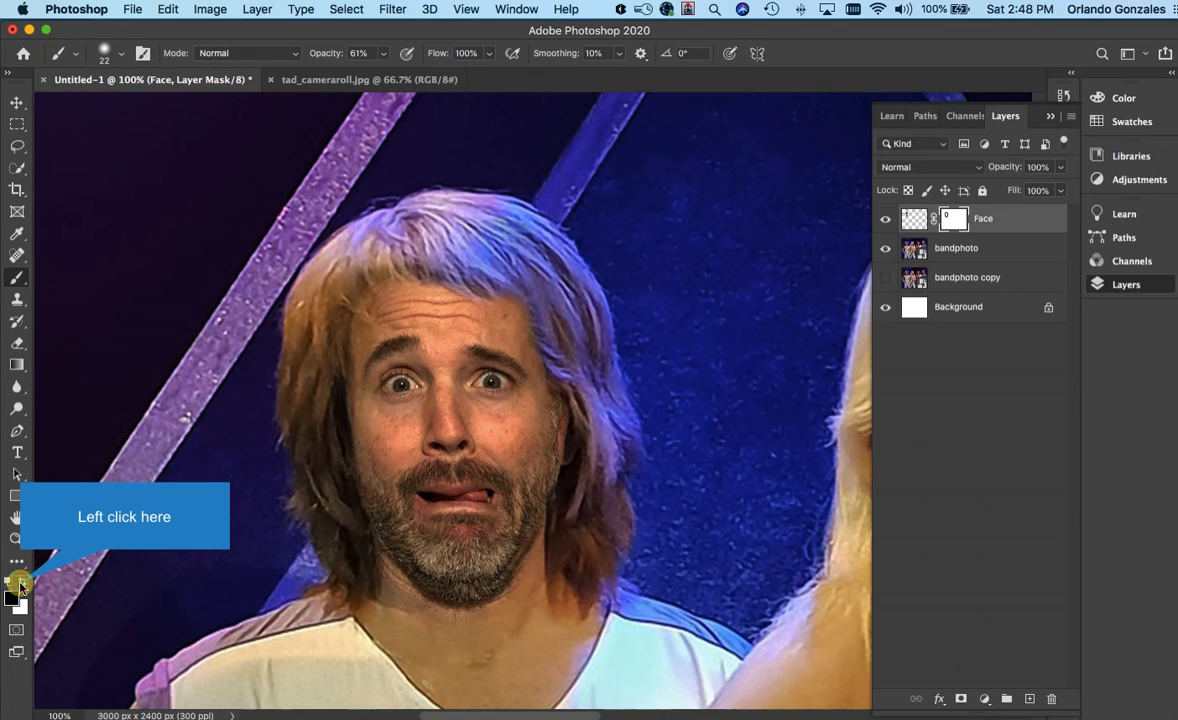
Soften the neck edge on the Face mask by painting black with the brush opacity lowered to 29%
{"action": "left_click", "coordinate": [20, 586]}
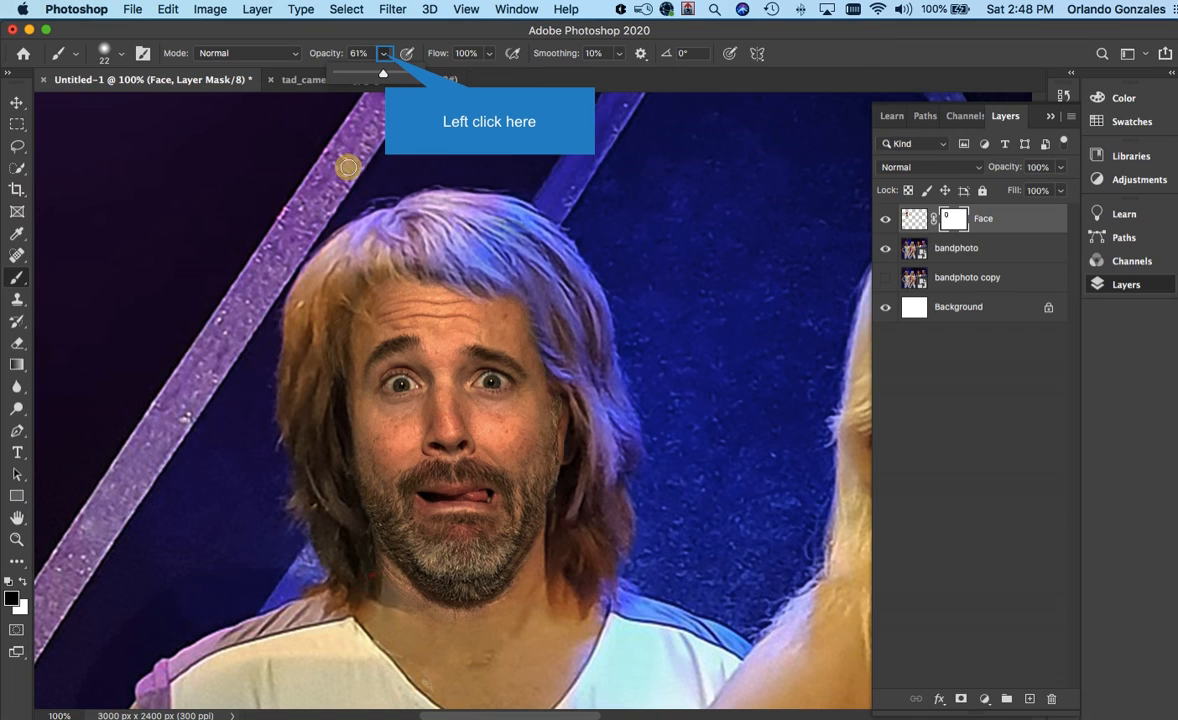
{"action": "left_click", "coordinate": [360, 75]}
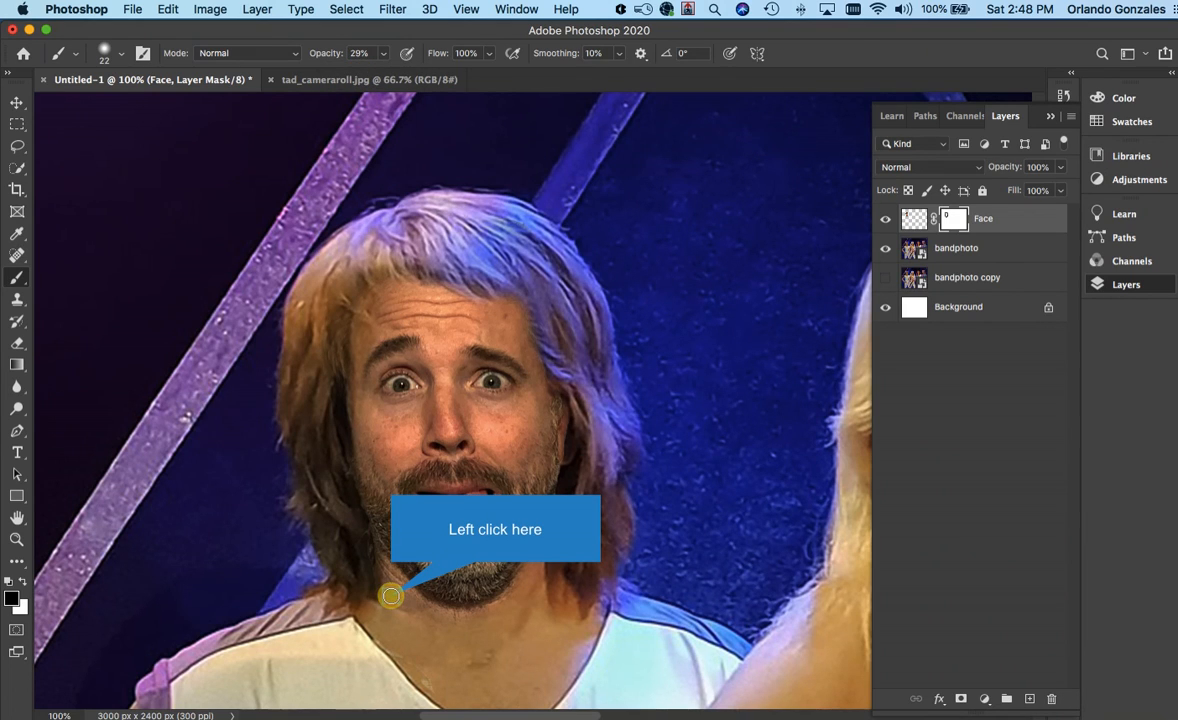
{"action": "left_click", "coordinate": [391, 596]}
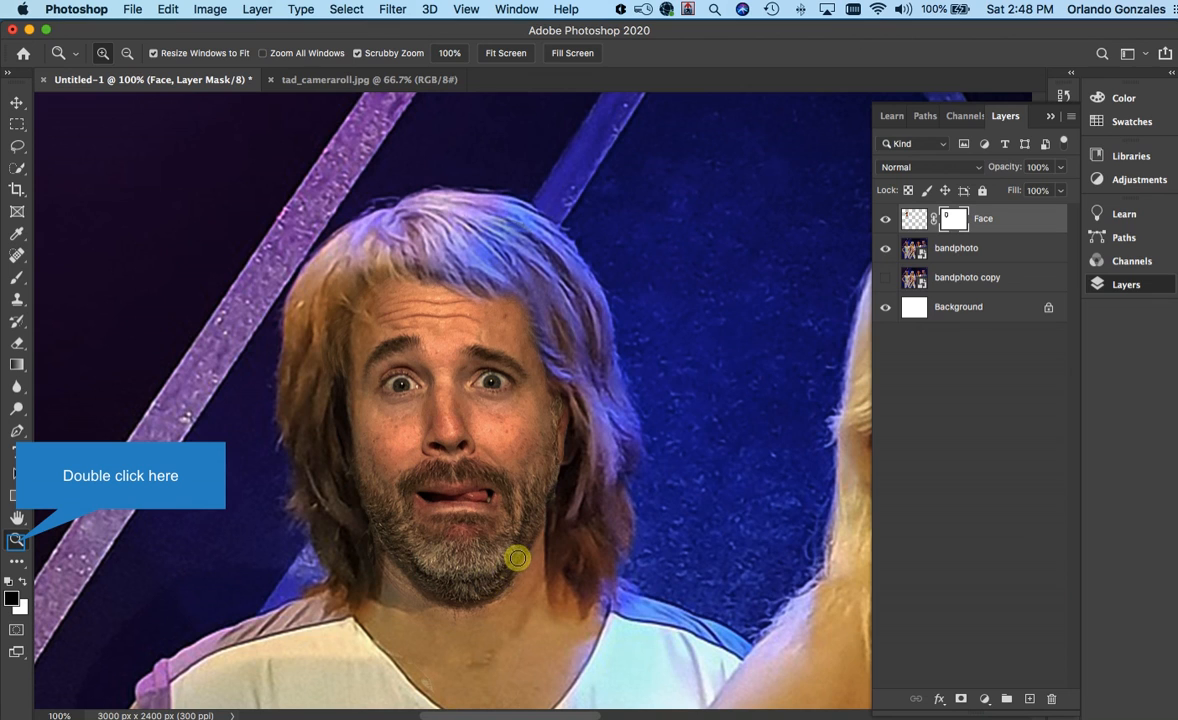
{"action": "double_click", "coordinate": [17, 518]}
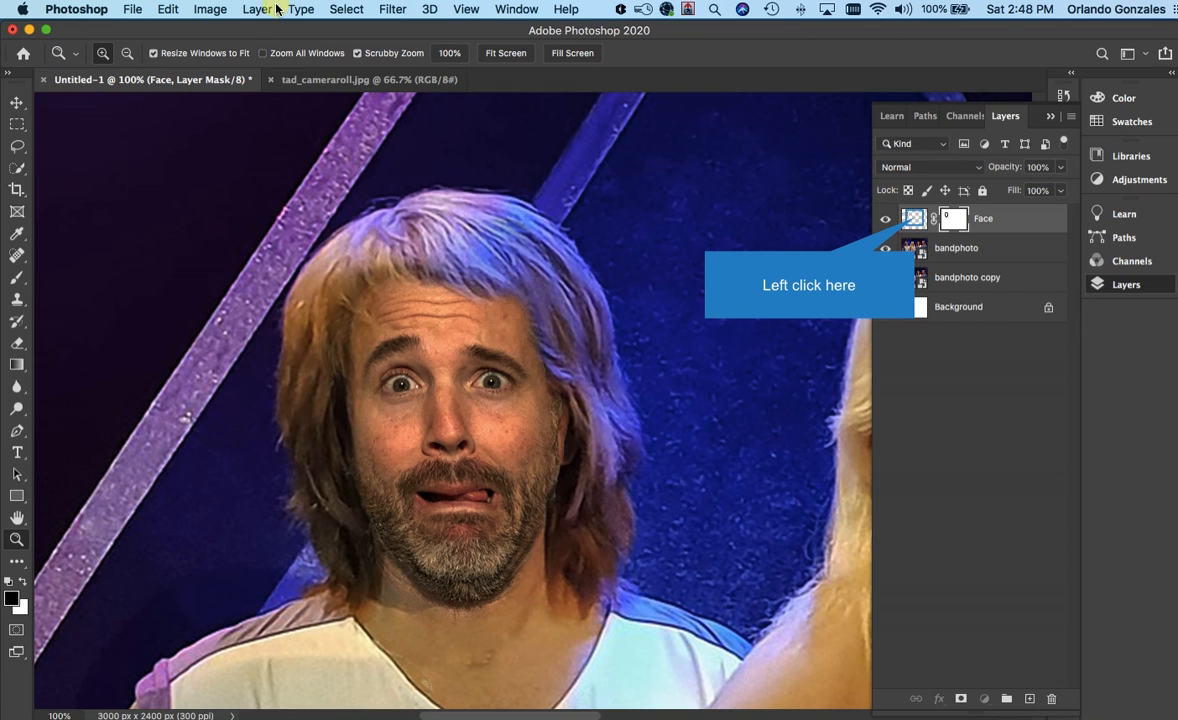
Brighten the Face layer's image with an Exposure adjustment of +0.43
{"action": "left_click", "coordinate": [914, 219]}
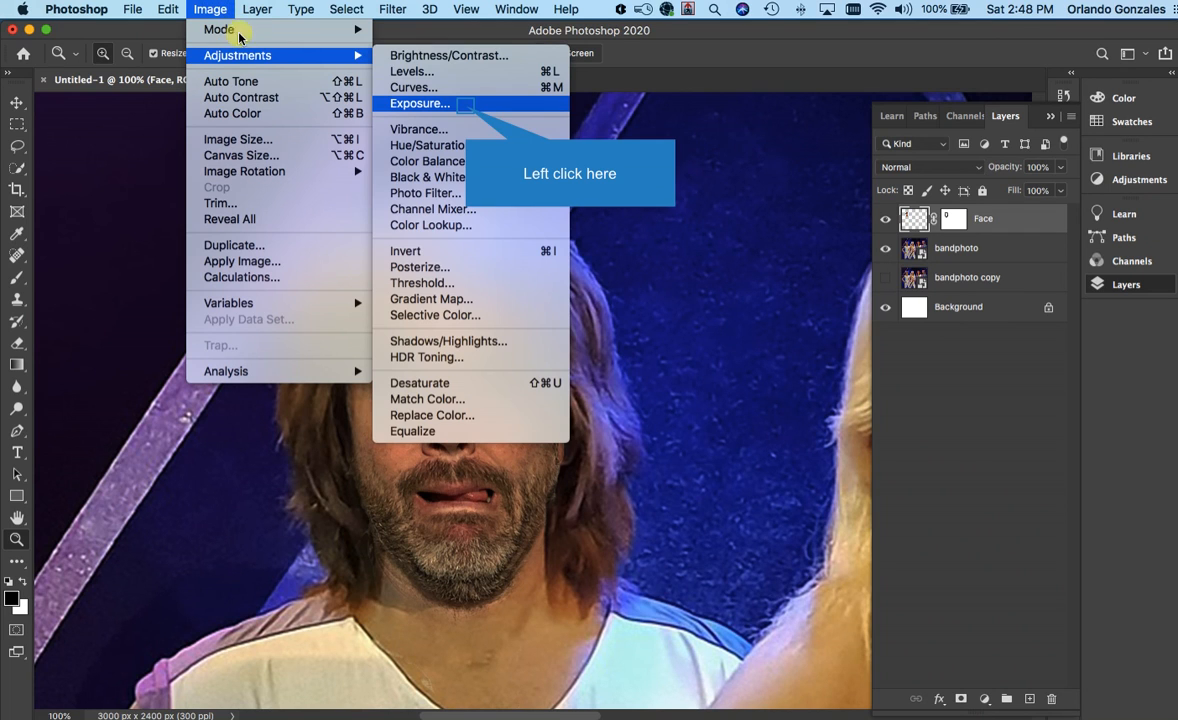
{"action": "left_click", "coordinate": [465, 104]}
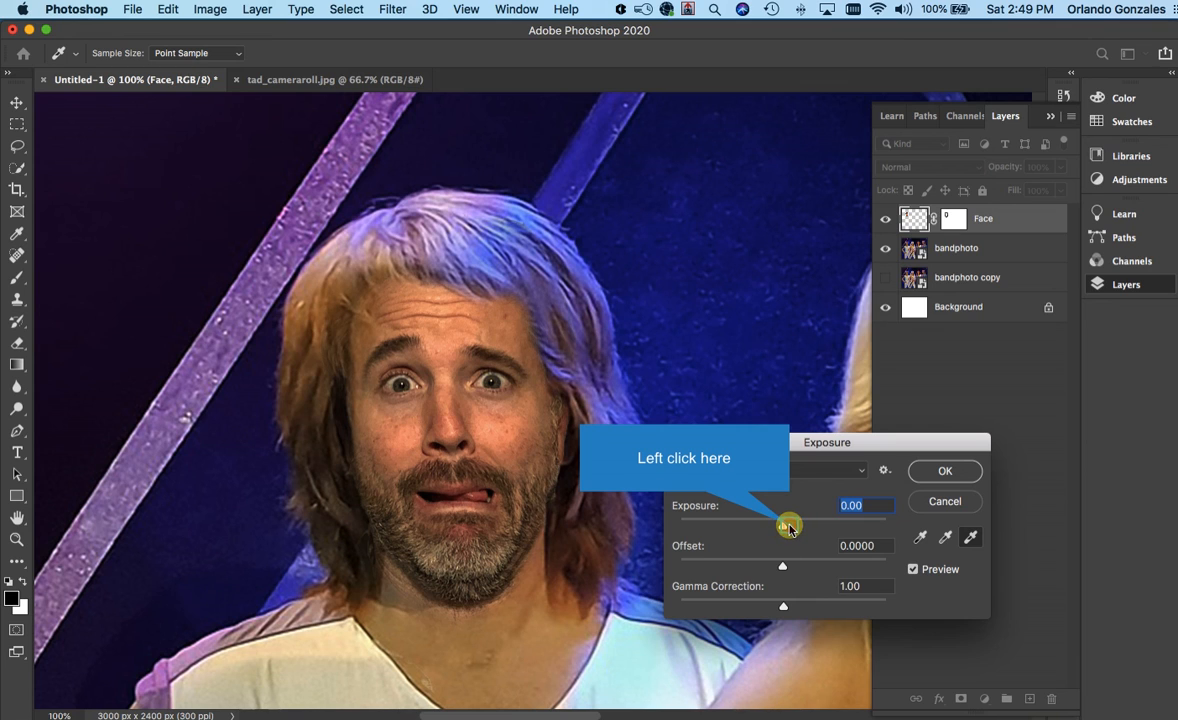
{"action": "left_click", "coordinate": [789, 526]}
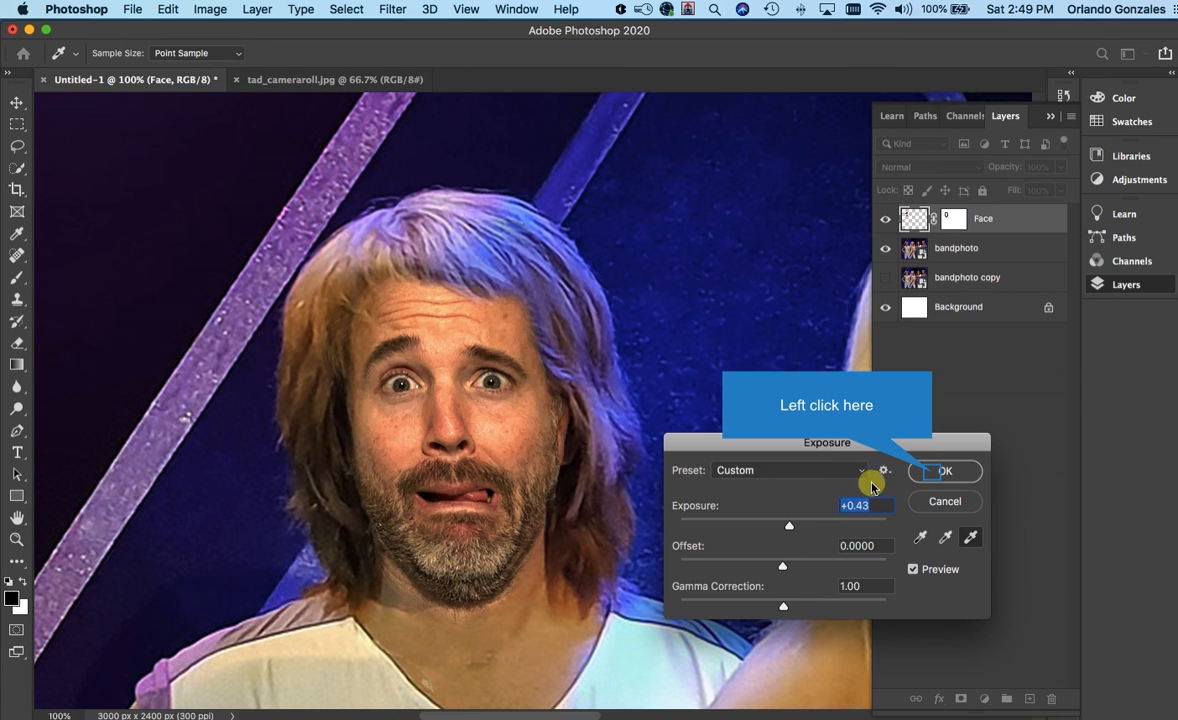
{"action": "left_click", "coordinate": [932, 476]}
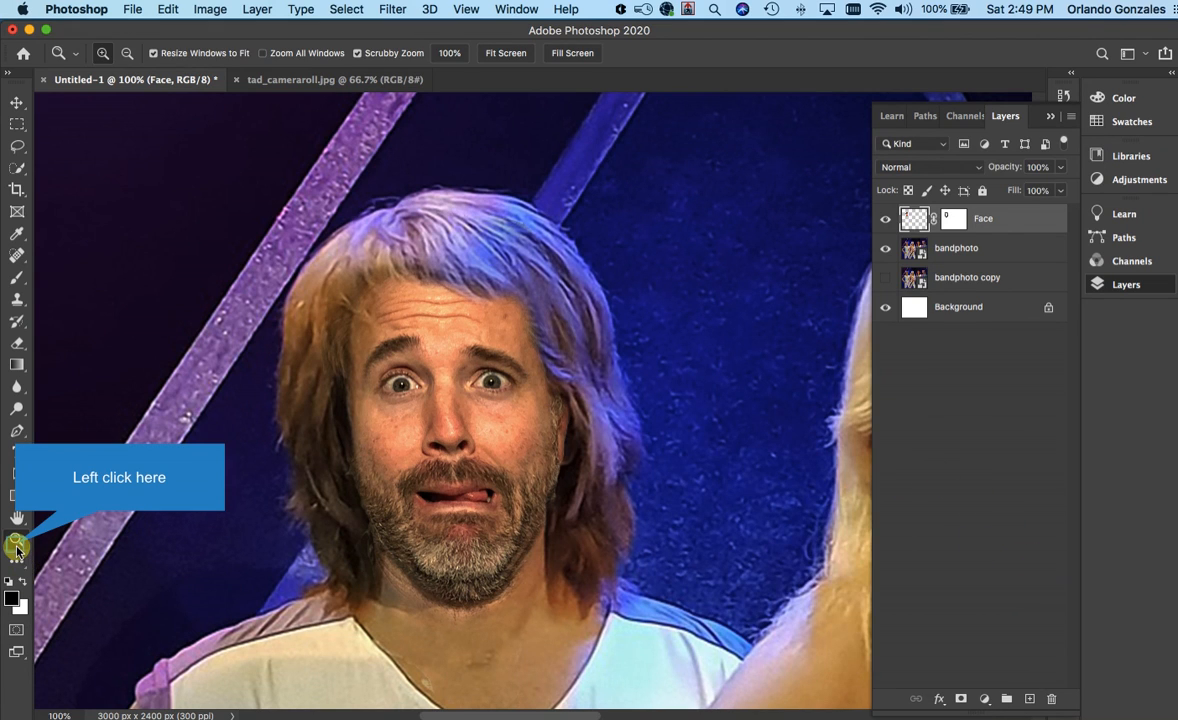
Examine how the swapped face fits in the full band photo compared with the other members
{"action": "left_click", "coordinate": [16, 546]}
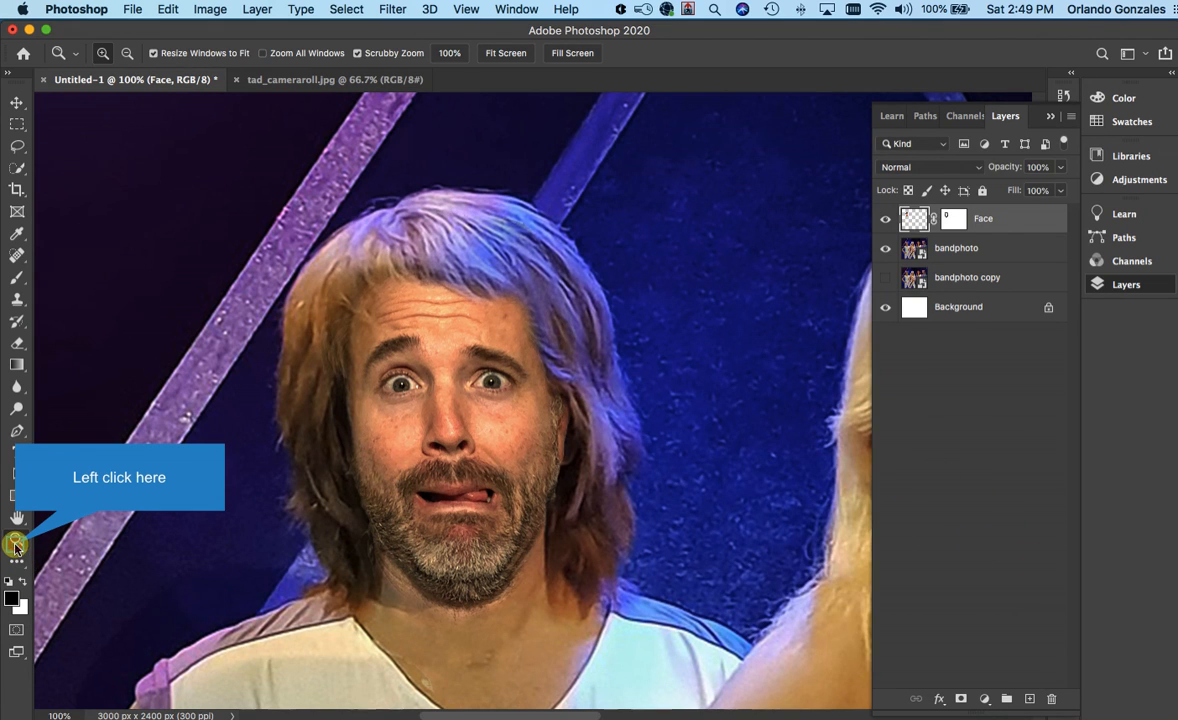
{"action": "double_click", "coordinate": [426, 518], "text": "alt"}
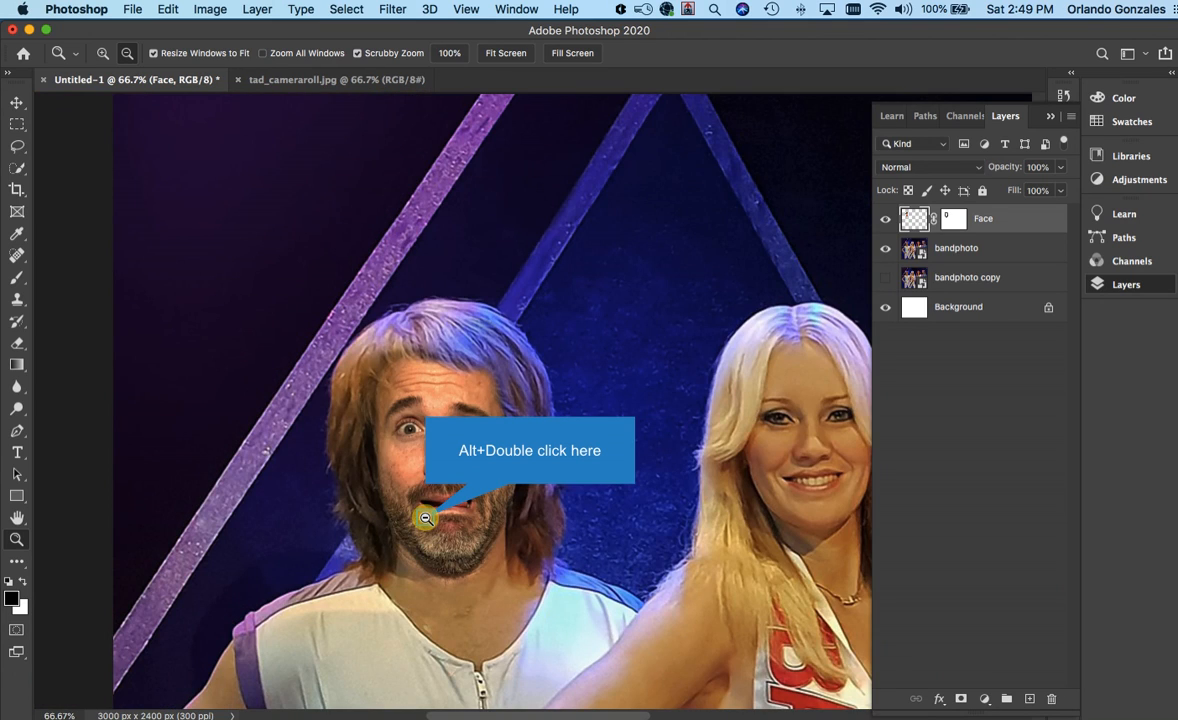
{"action": "double_click", "coordinate": [426, 518], "text": "alt"}
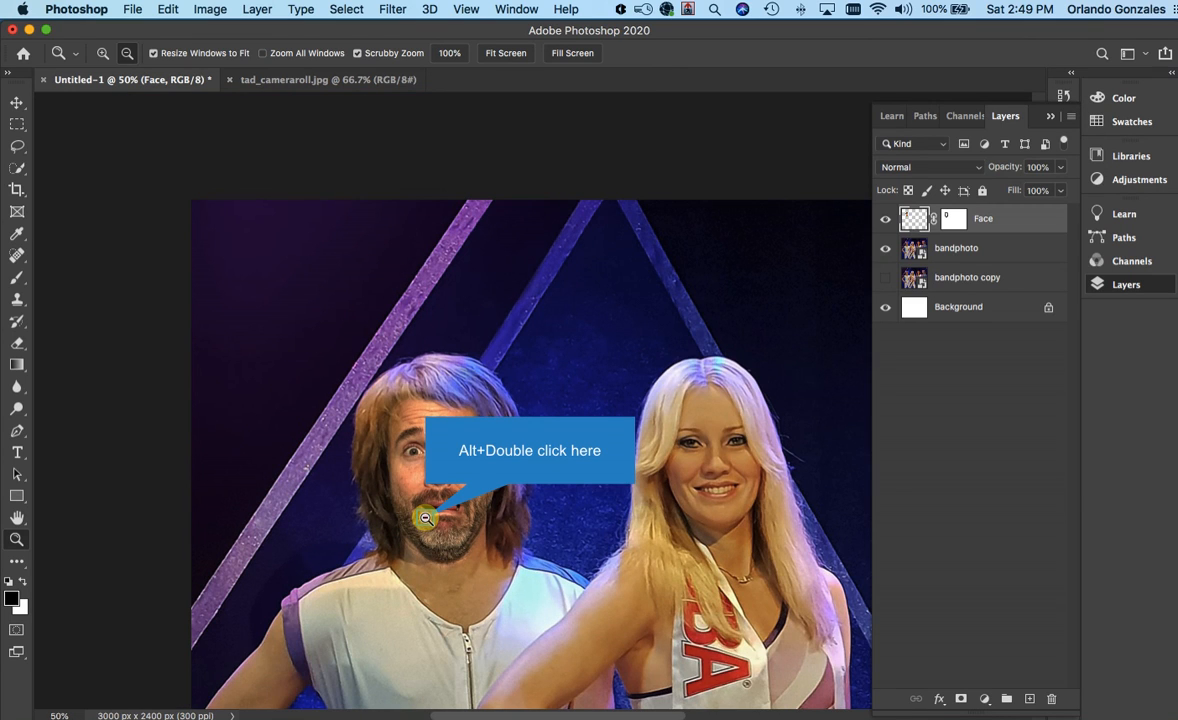
{"action": "double_click", "coordinate": [426, 518], "text": "alt"}
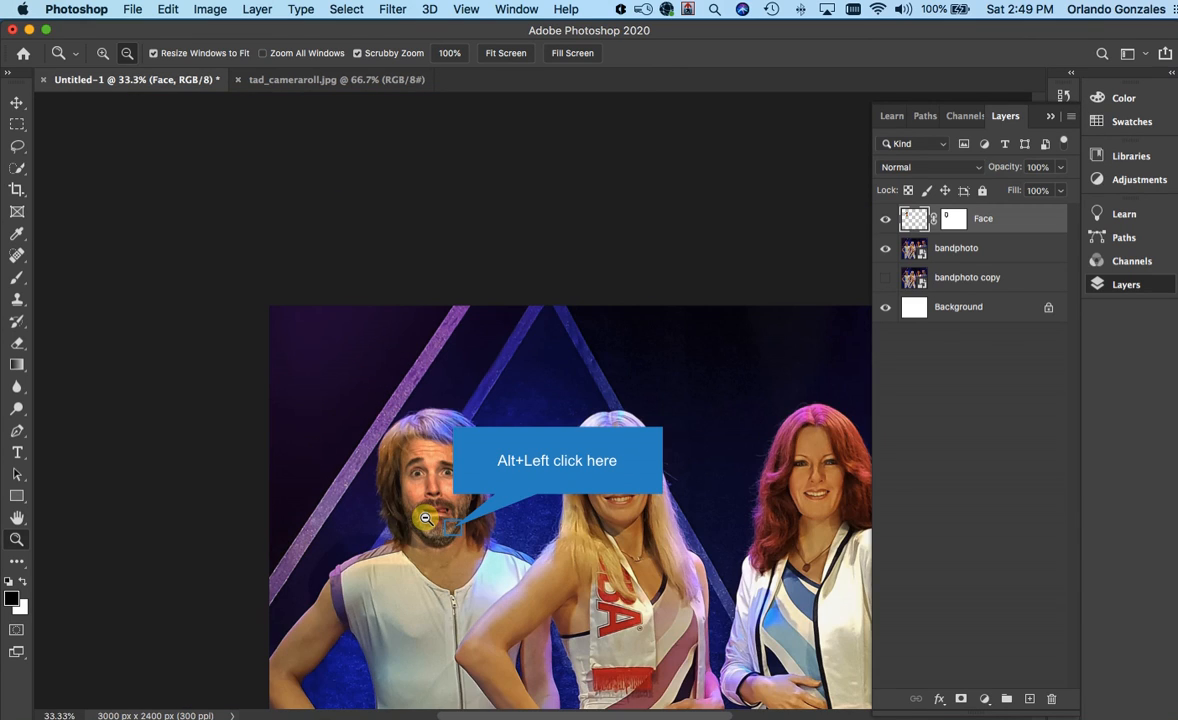
{"action": "left_click", "coordinate": [453, 528], "text": "alt"}
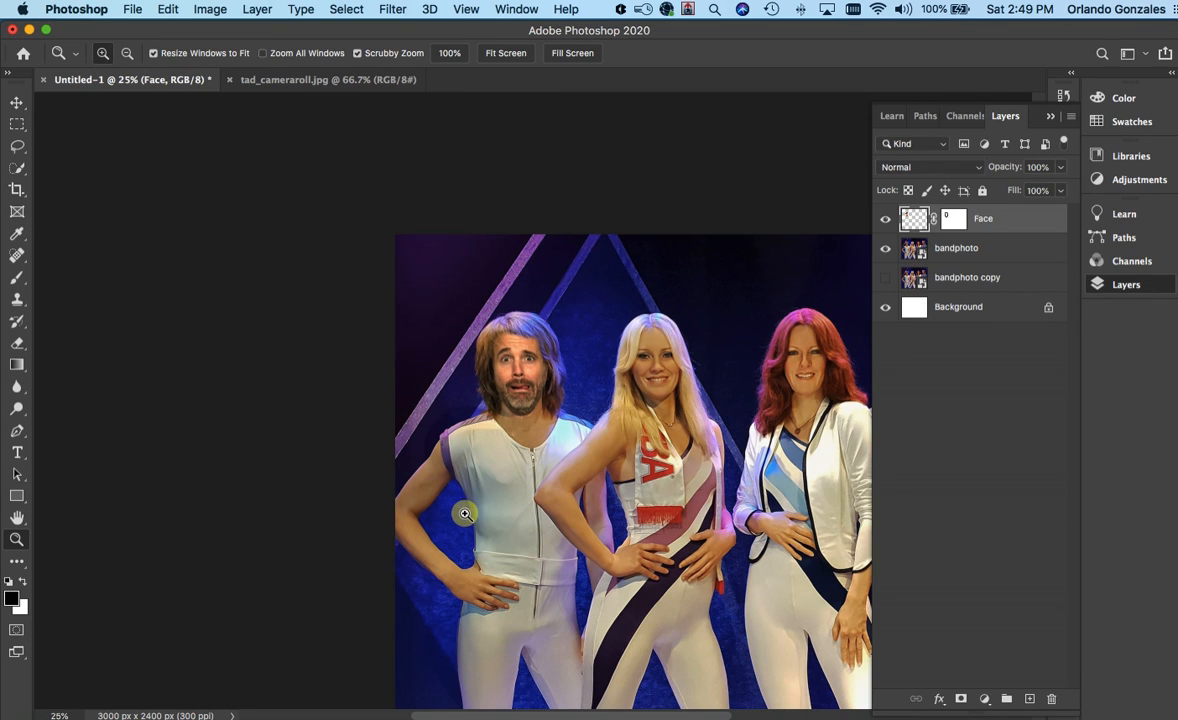
{"action": "left_click_drag", "start_coordinate": [465, 513], "coordinate": [389, 405]}
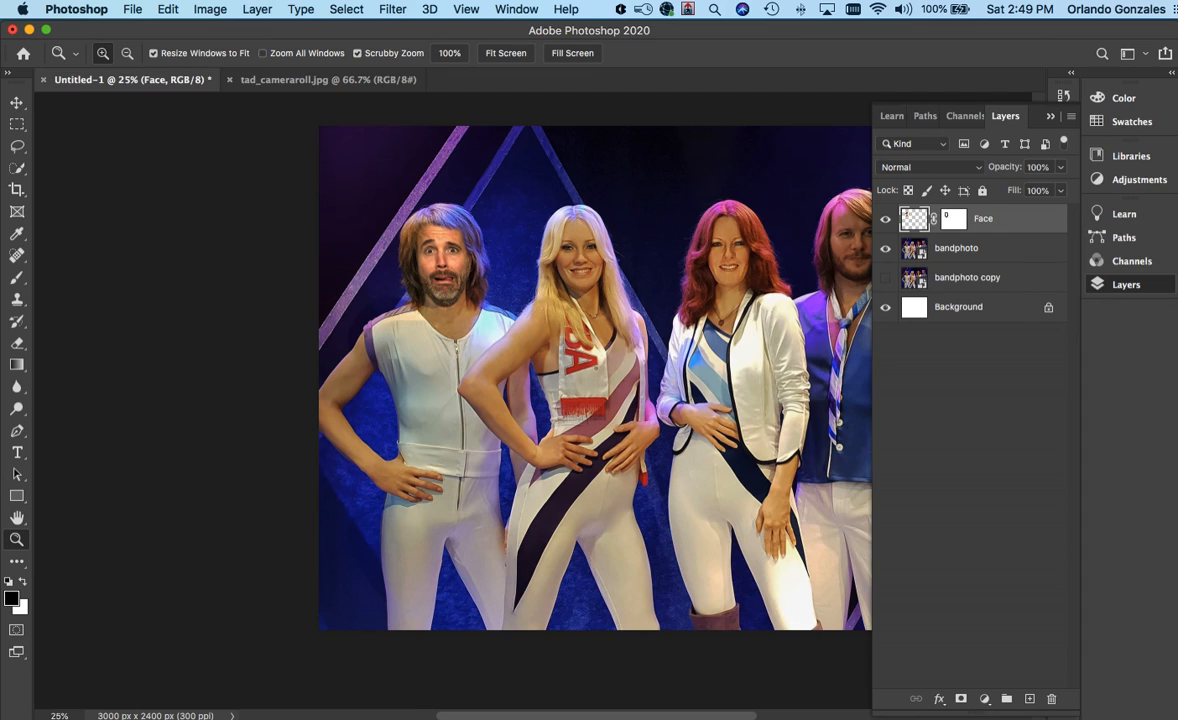
{"action": "scroll", "coordinate": [558, 400], "scroll_direction": "right", "scroll_amount": 3}
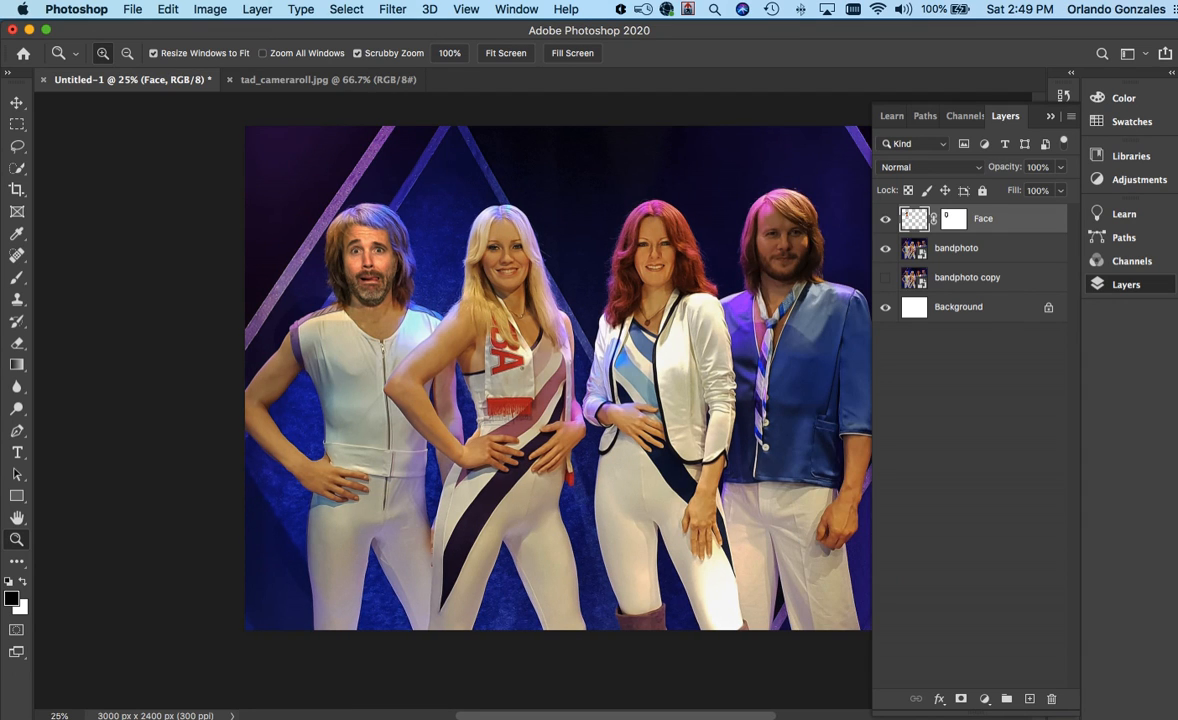
{"action": "scroll", "coordinate": [486, 378], "scroll_direction": "right", "scroll_amount": 6}
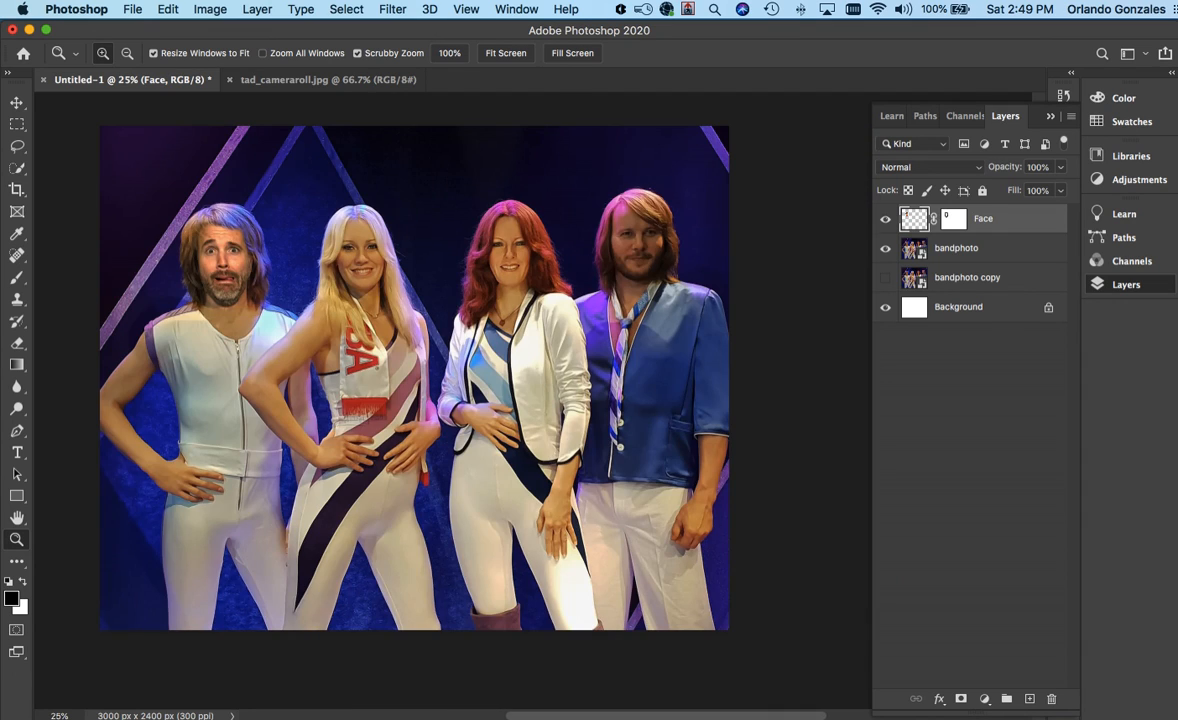
{"action": "left_click", "coordinate": [217, 280]}
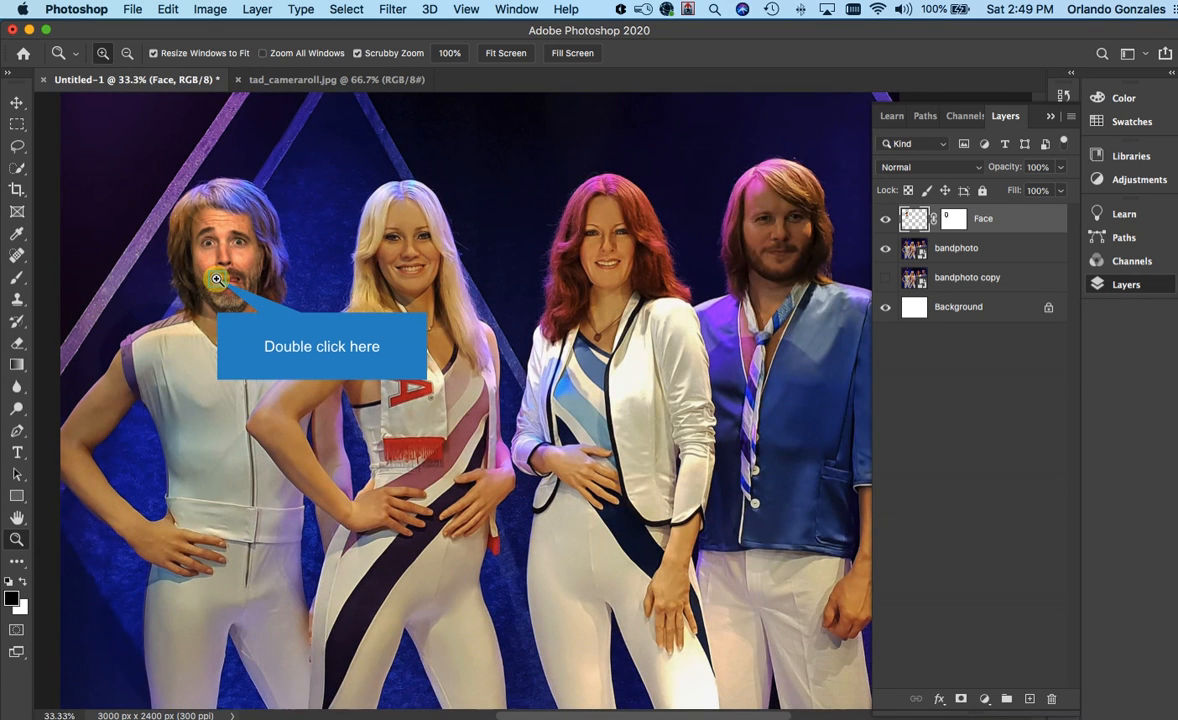